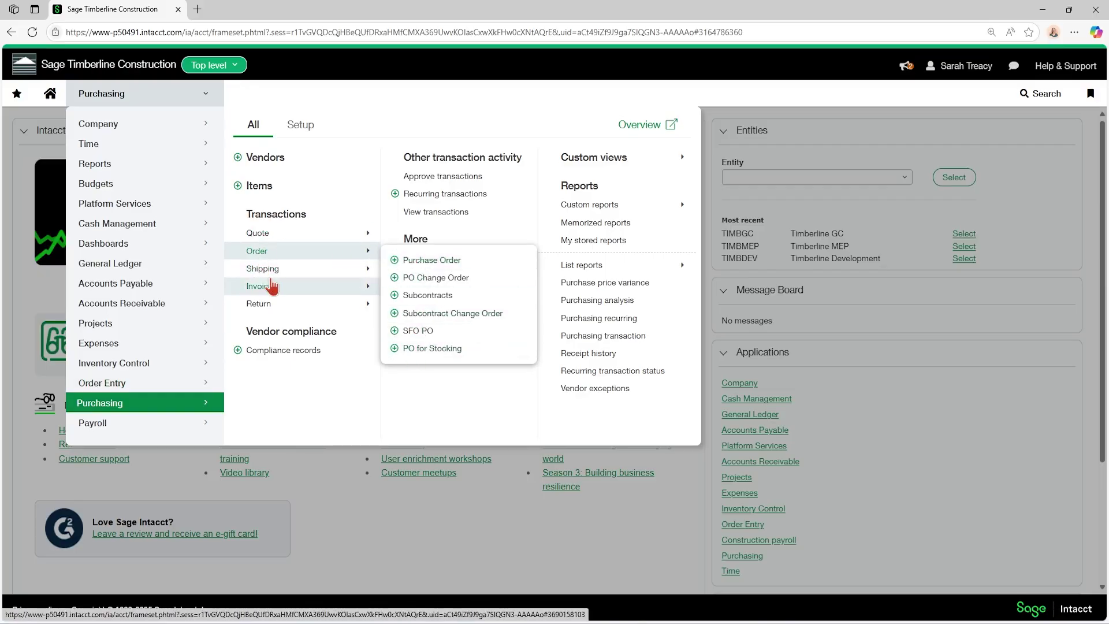
- Open the documents configuration in the Purchasing setup to reach the list of transaction documents
{"action": "left_click", "coordinate": [261, 291]}
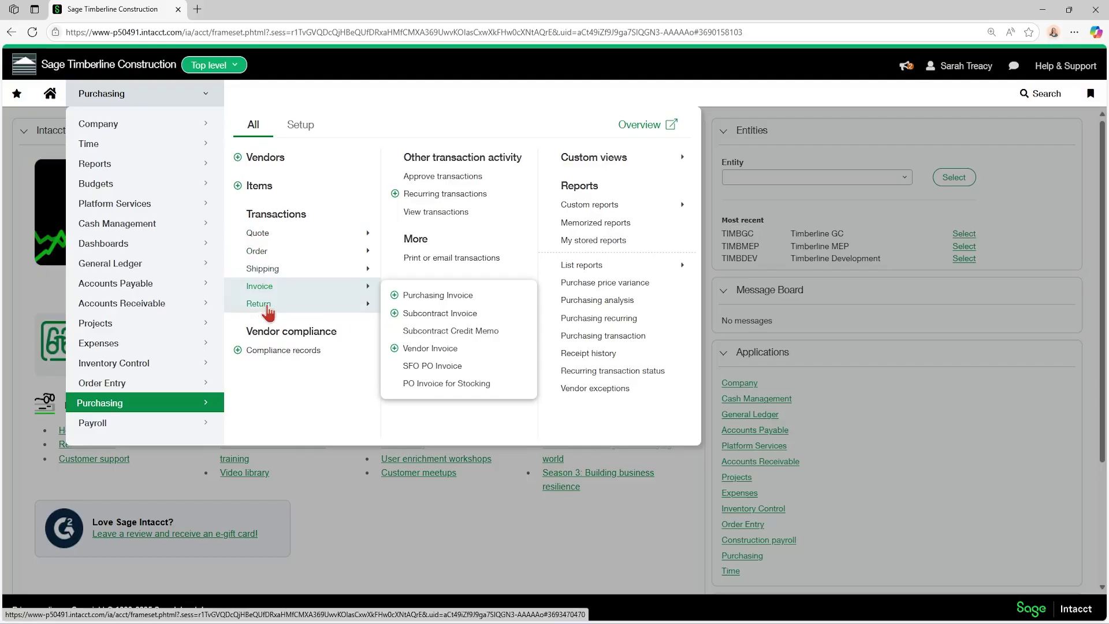
{"action": "left_click", "coordinate": [301, 126]}
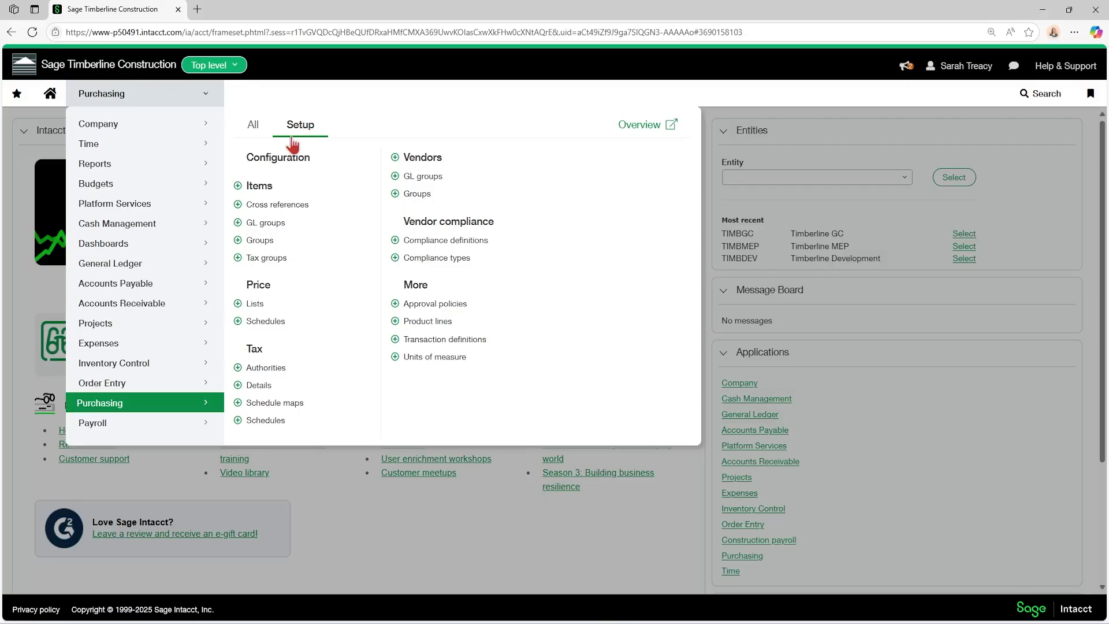
{"action": "left_click", "coordinate": [280, 163]}
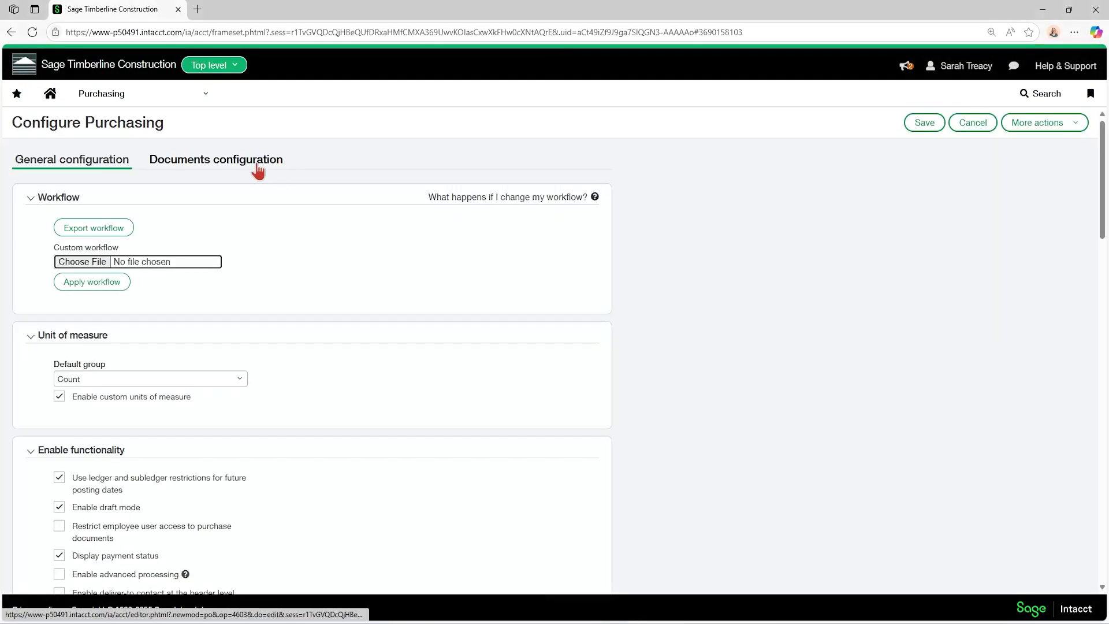
{"action": "left_click", "coordinate": [237, 167]}
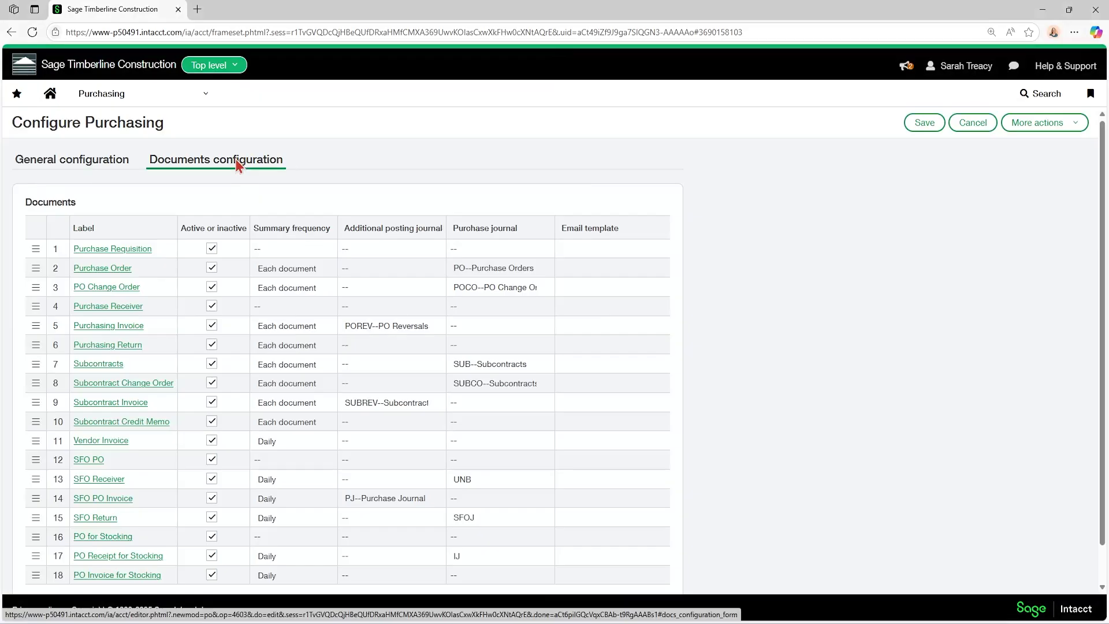
{"action": "scroll", "coordinate": [237, 166], "scroll_direction": "down", "scroll_amount": 1}
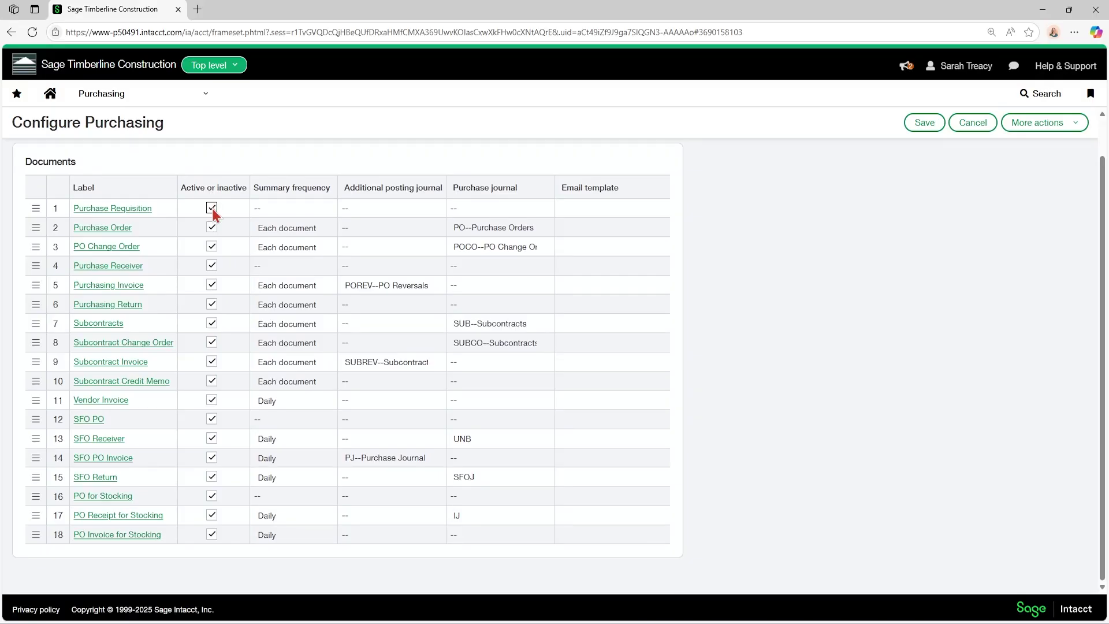
- Deactivate the Purchase Requisition document, keep Purchase Order active, and save the Purchasing configuration
{"action": "left_click", "coordinate": [212, 208]}
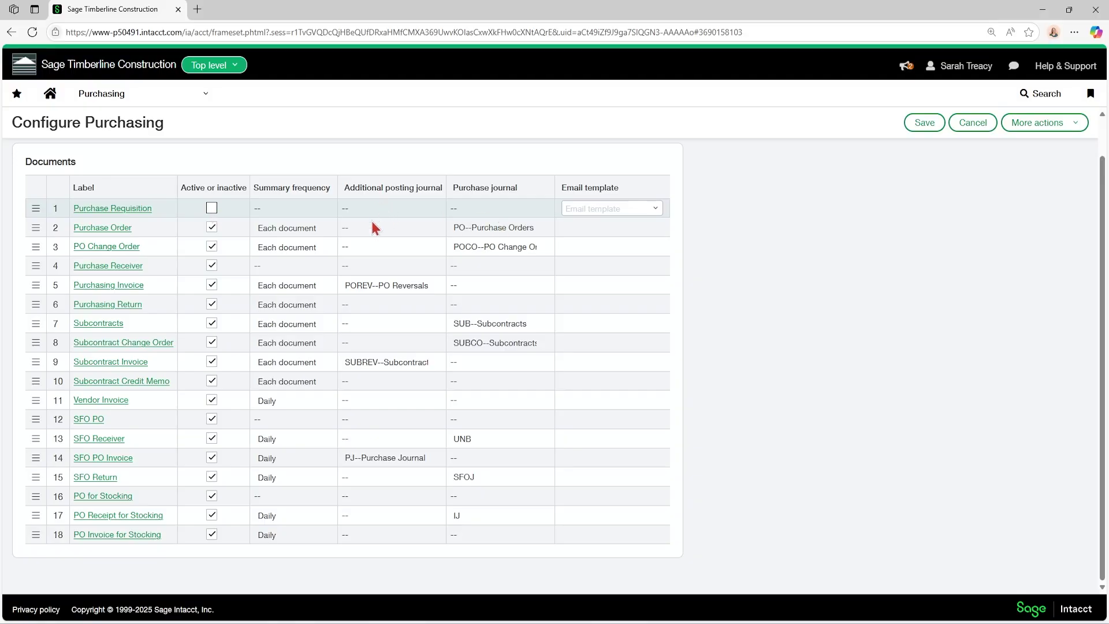
{"action": "left_click", "coordinate": [211, 228]}
{"action": "left_click", "coordinate": [211, 227]}
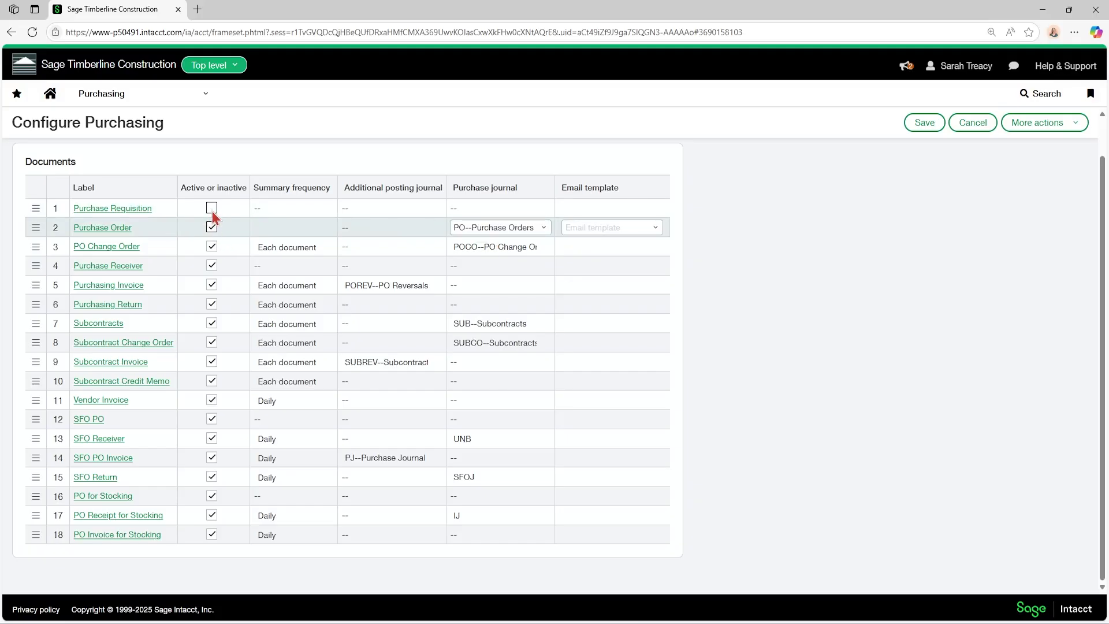
{"action": "left_click", "coordinate": [212, 208]}
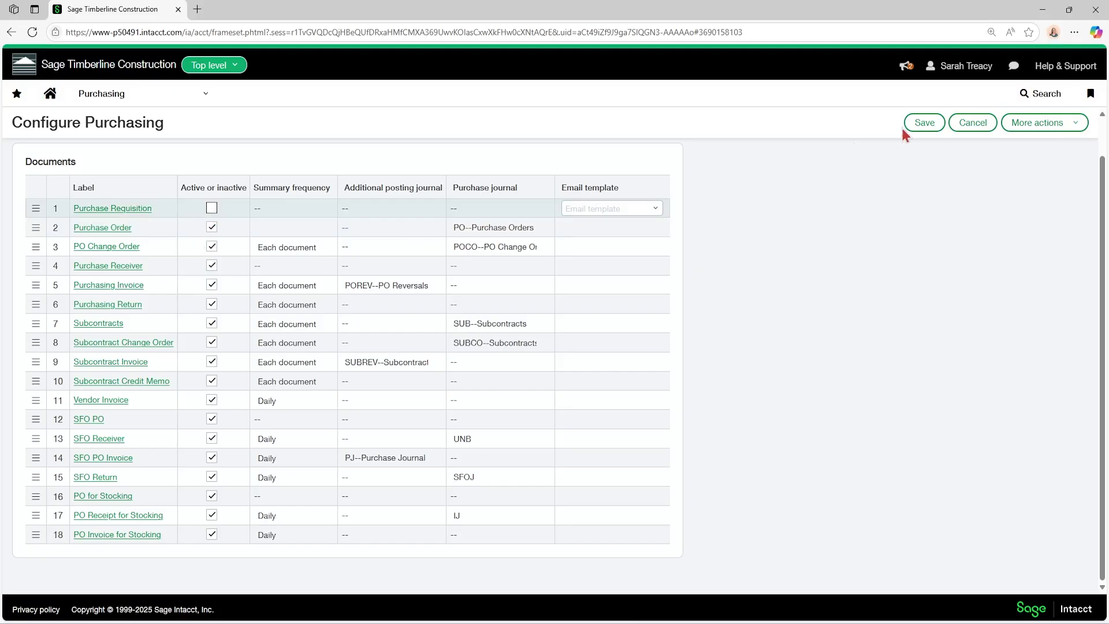
{"action": "left_click", "coordinate": [923, 124]}
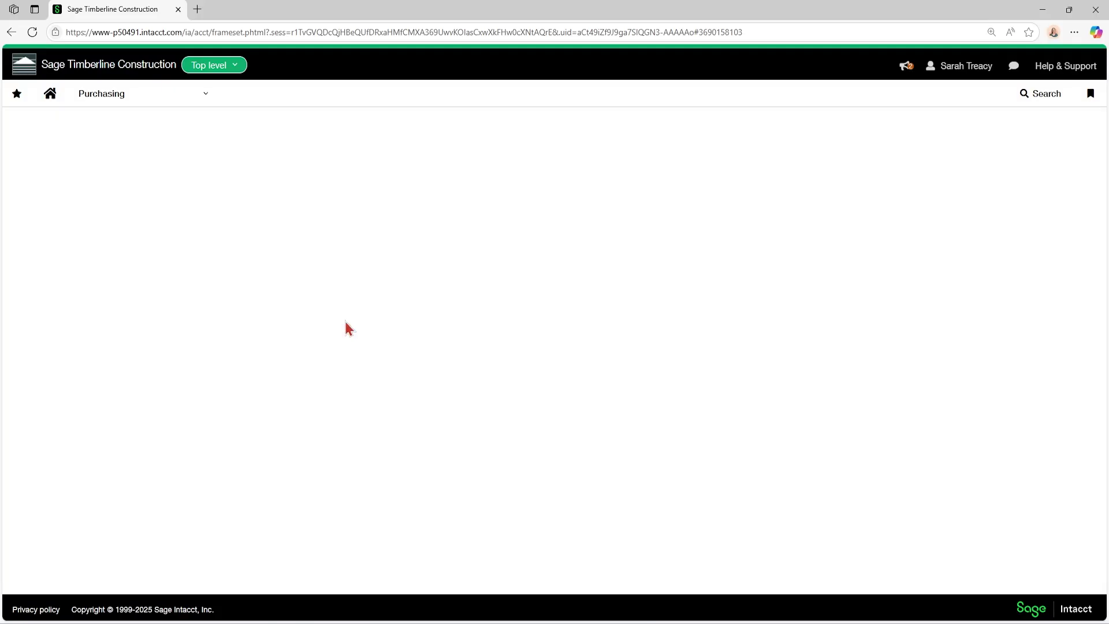
- Reload the application and check which transaction categories Purchasing offers
{"action": "left_click", "coordinate": [32, 32]}
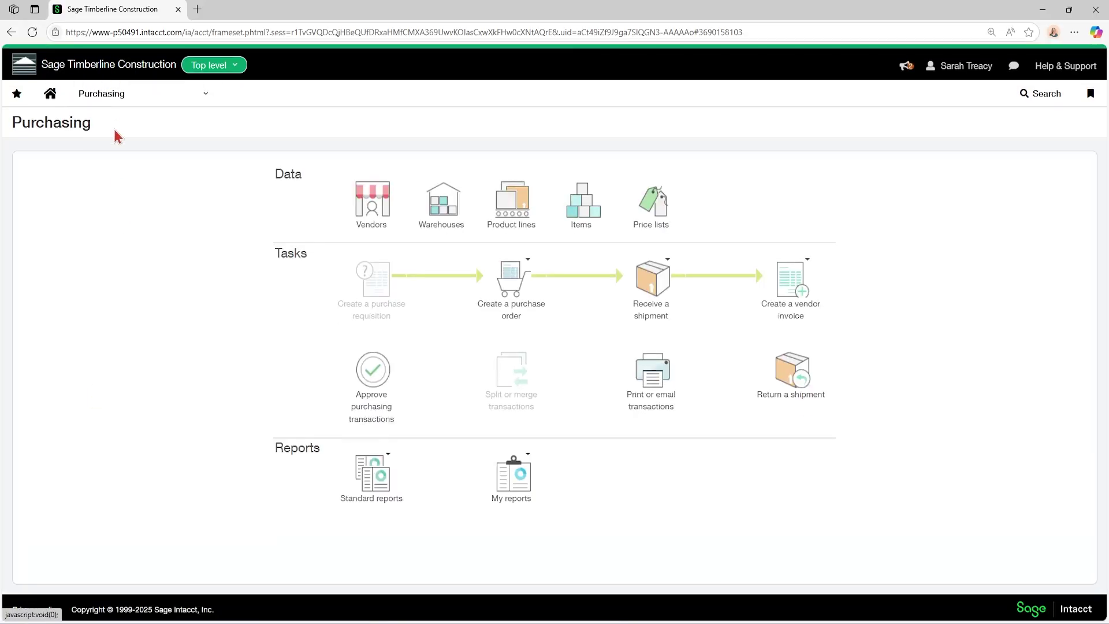
{"action": "left_click", "coordinate": [104, 98]}
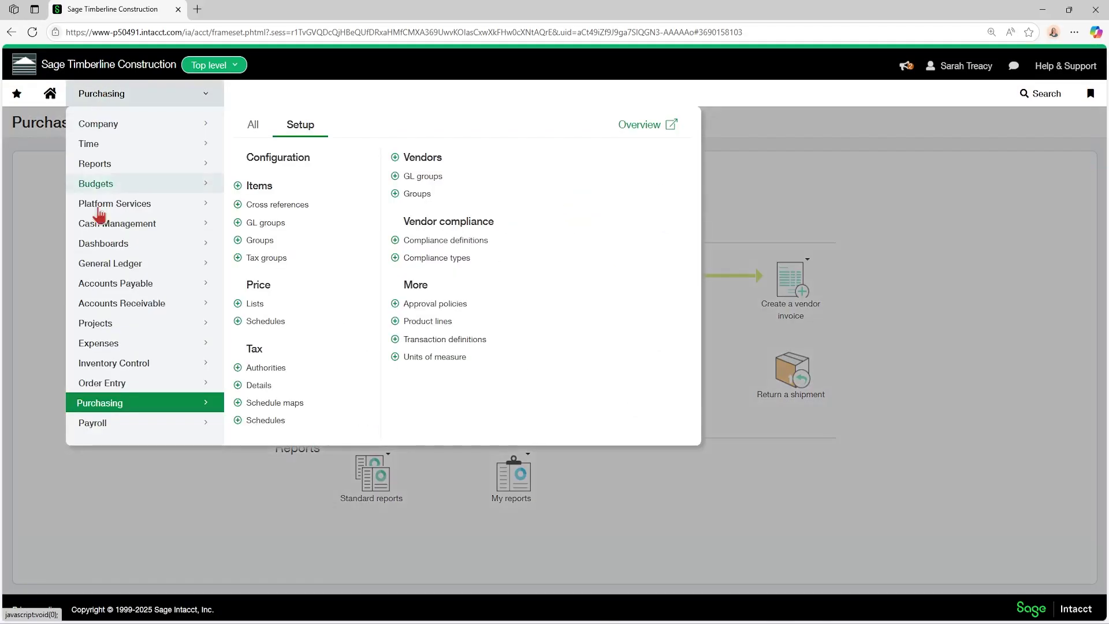
{"action": "left_click", "coordinate": [249, 130]}
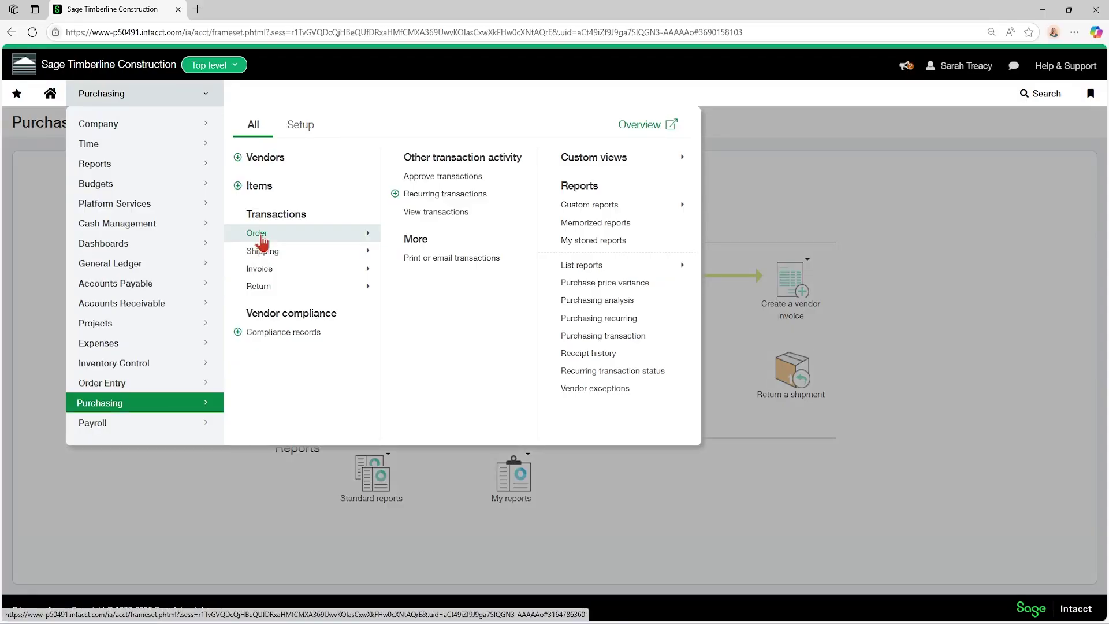
- Reopen the Purchasing documents configuration and review which documents are active
{"action": "left_click", "coordinate": [301, 124]}
{"action": "left_click", "coordinate": [299, 168]}
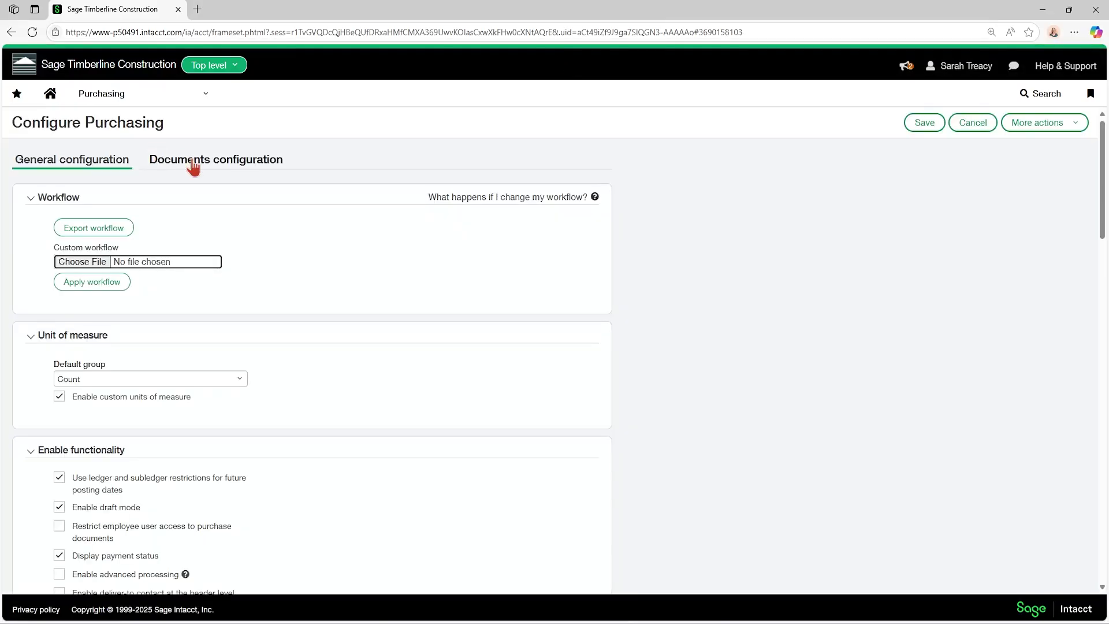
{"action": "left_click", "coordinate": [191, 162]}
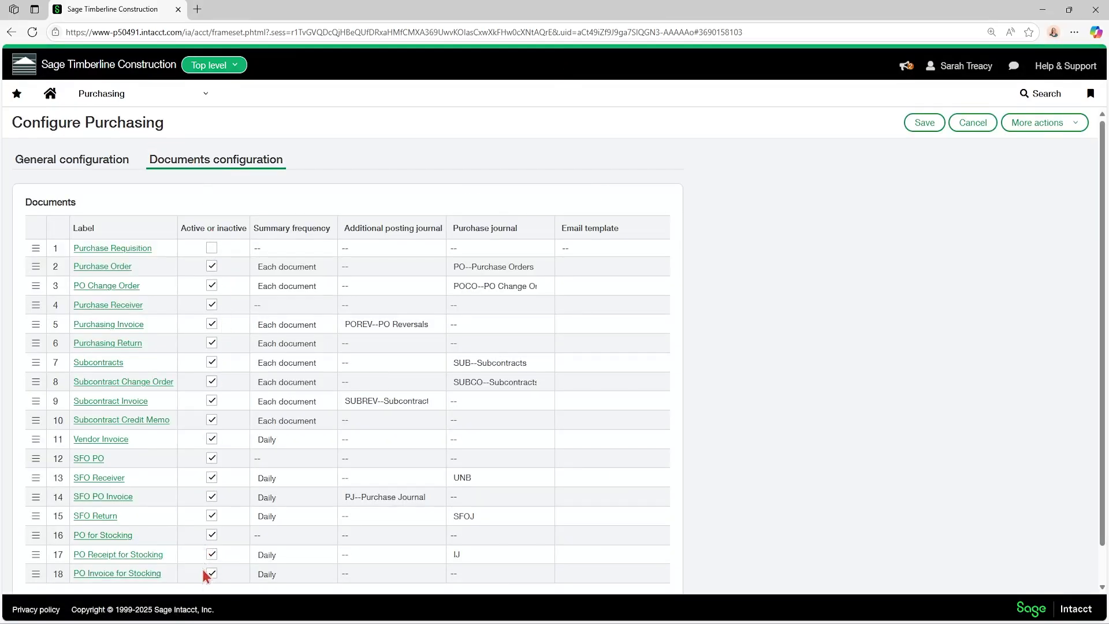
- Leave the configuration and open the Subcontract Invoice transaction definition in Purchasing for editing
{"action": "left_click", "coordinate": [50, 93]}
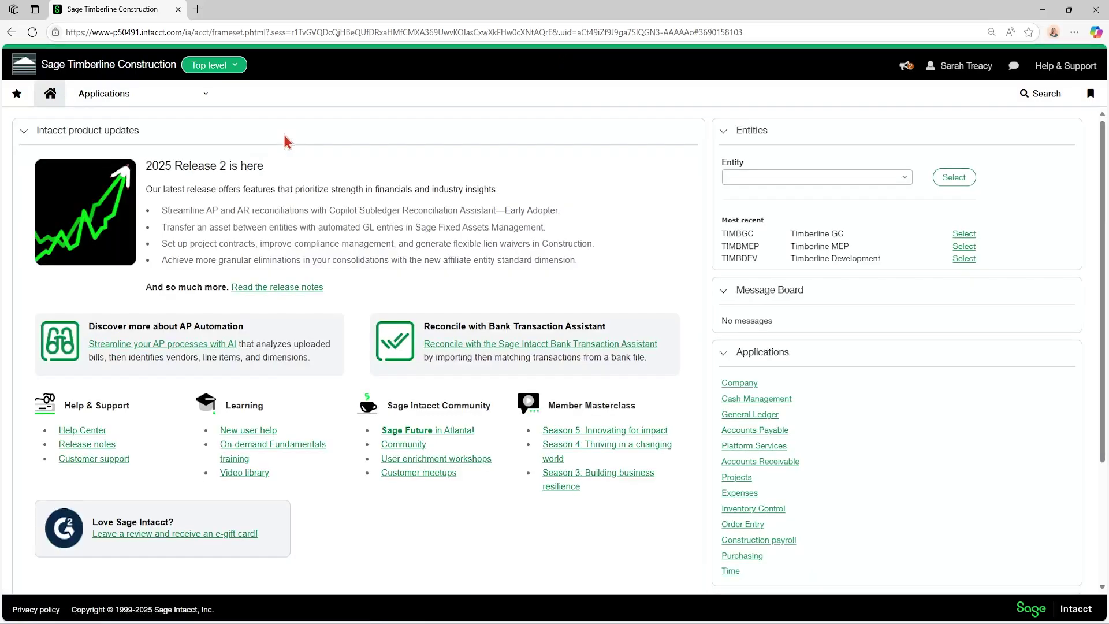
{"action": "left_click", "coordinate": [127, 96]}
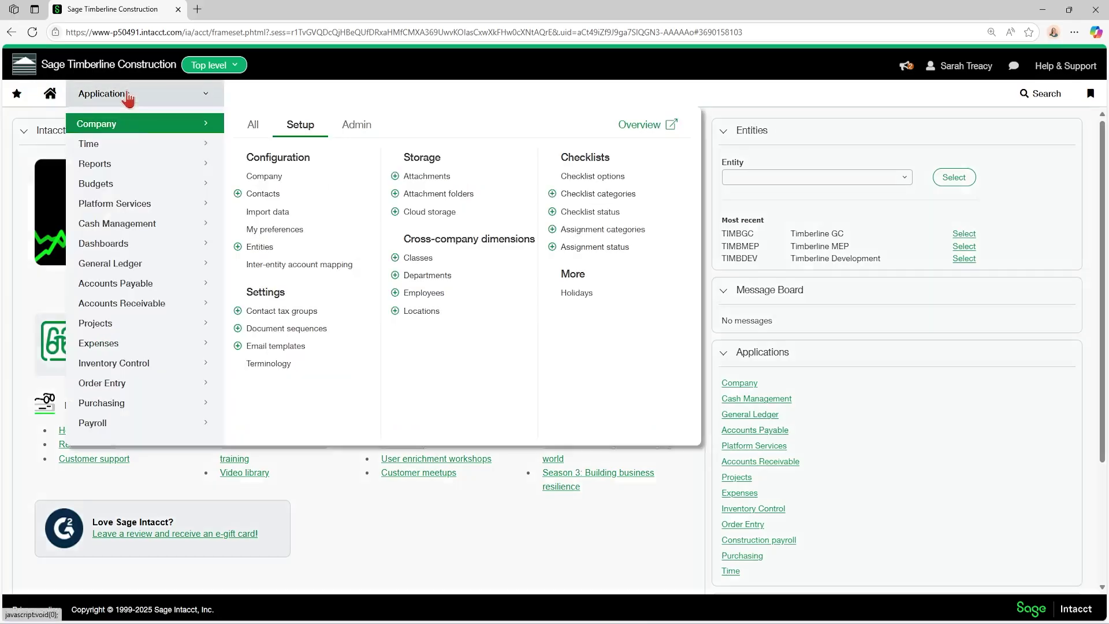
{"action": "left_click", "coordinate": [107, 406]}
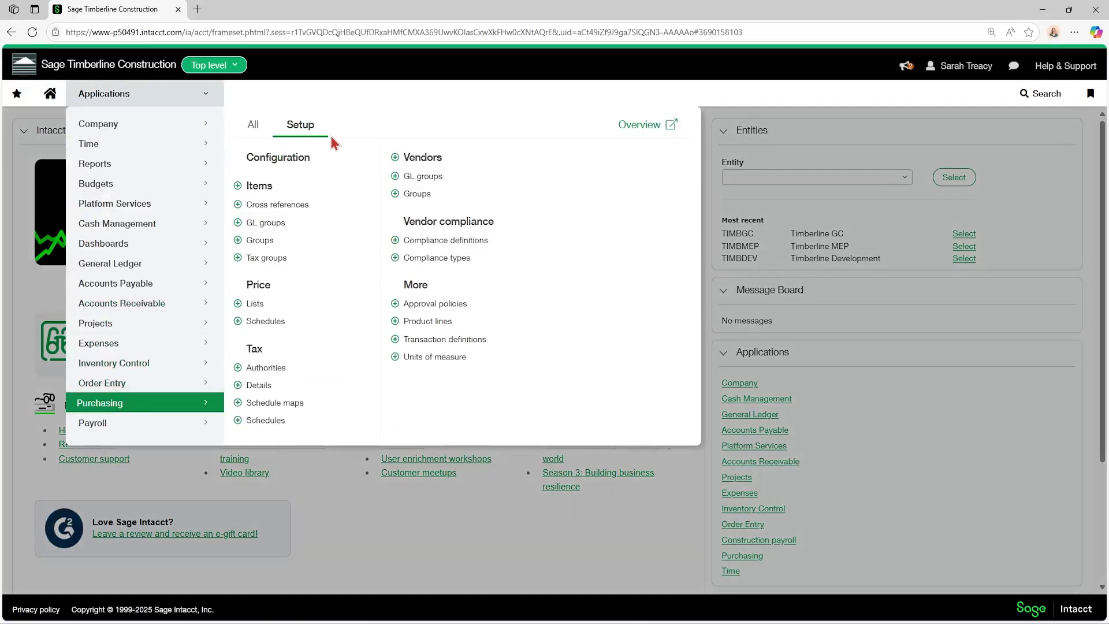
{"action": "left_click", "coordinate": [449, 344]}
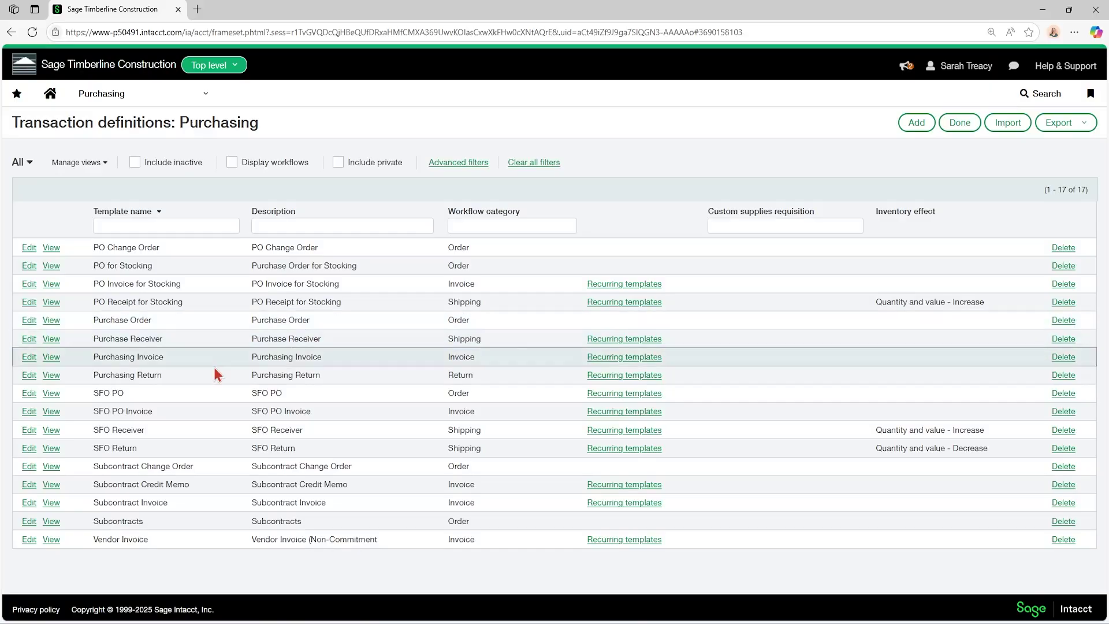
{"action": "left_click", "coordinate": [29, 501]}
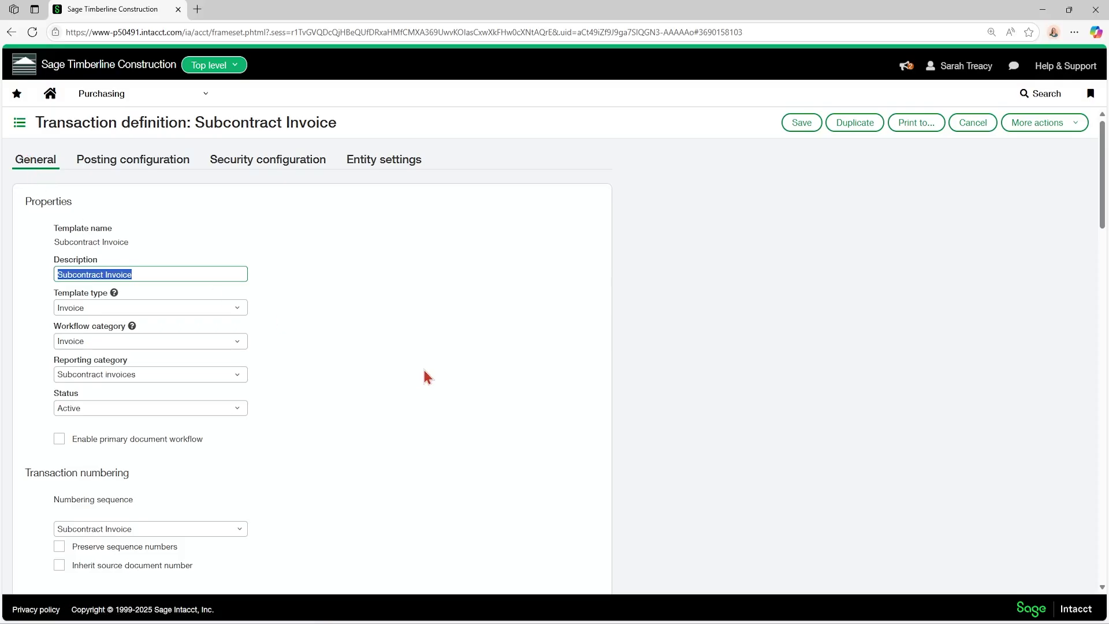
- Examine the Print settings of the Subcontract Invoice definition and show the choices for its printed document template
{"action": "scroll", "coordinate": [424, 373], "scroll_direction": "down", "scroll_amount": 20}
{"action": "scroll", "coordinate": [425, 376], "scroll_direction": "down", "scroll_amount": 4}
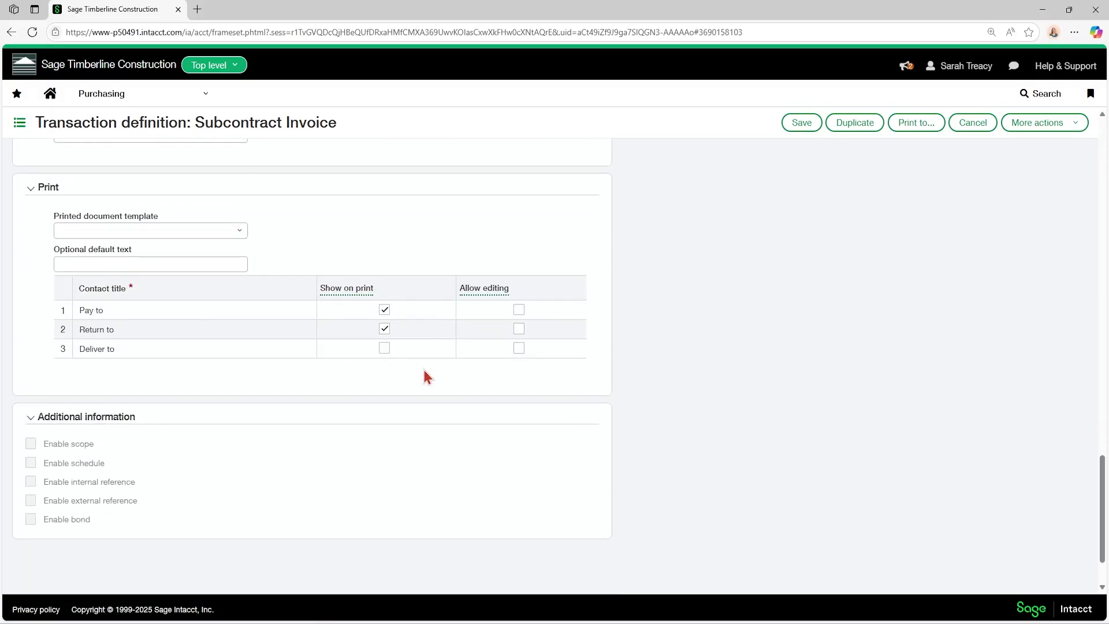
{"action": "scroll", "coordinate": [424, 377], "scroll_direction": "up", "scroll_amount": 1}
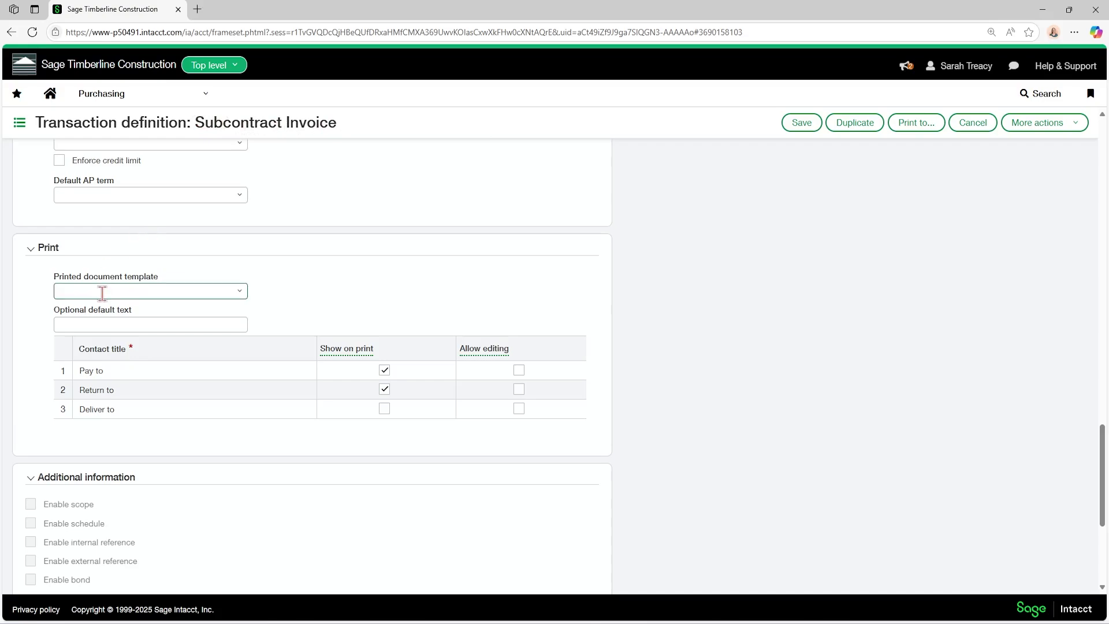
{"action": "left_click", "coordinate": [240, 295]}
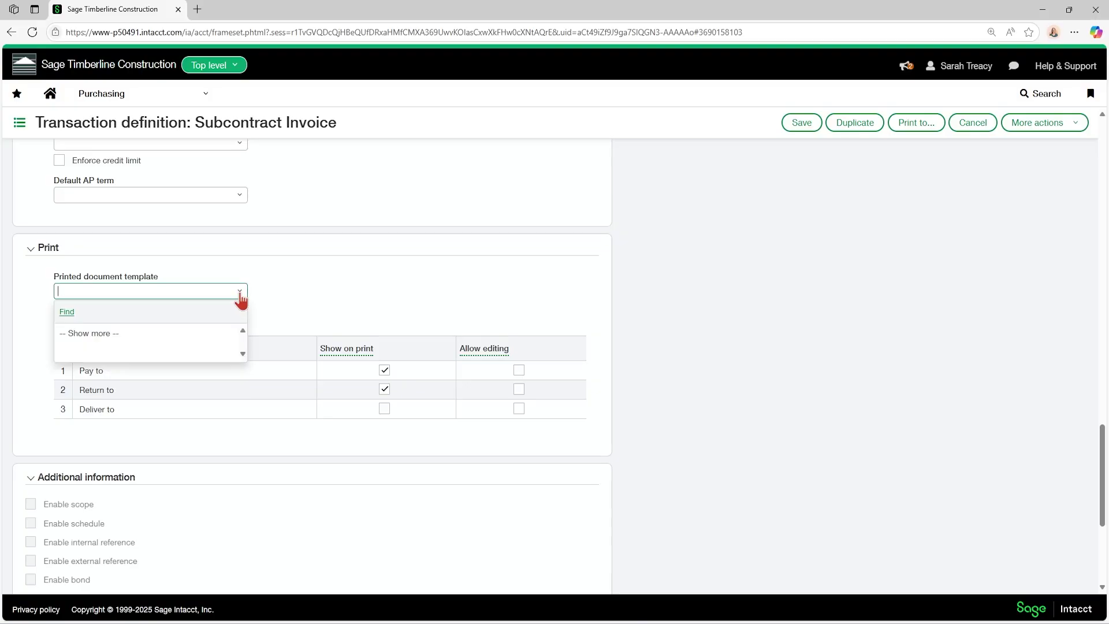
{"action": "left_click", "coordinate": [141, 98]}
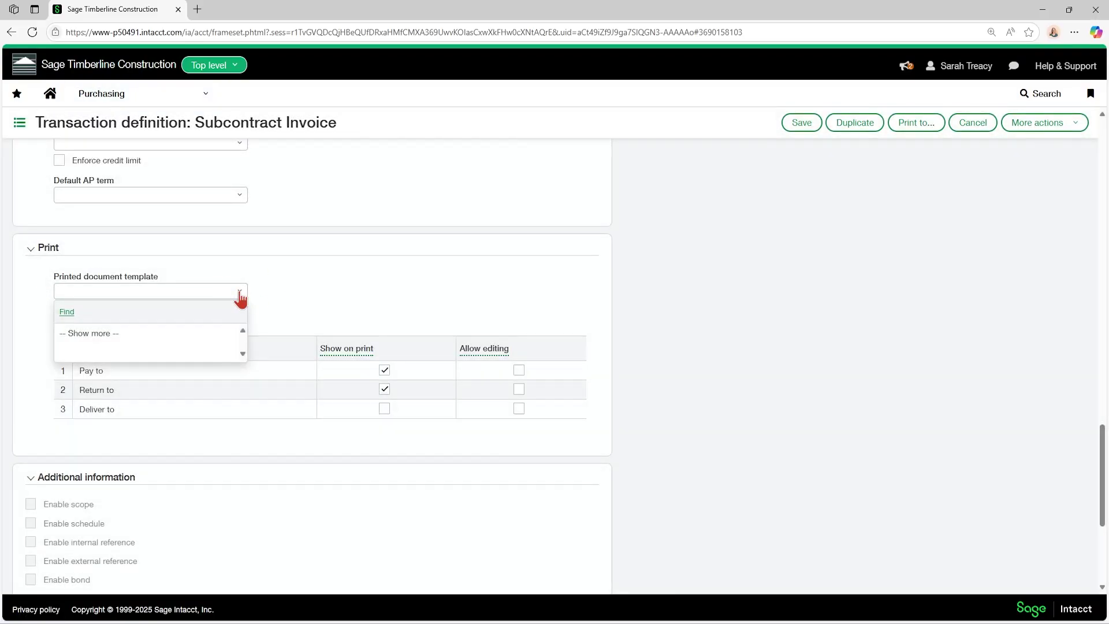
{"action": "left_click", "coordinate": [240, 296]}
- Start a new printed document template in Platform Services with application Purchasing and template type Invoice
{"action": "left_click", "coordinate": [110, 94]}
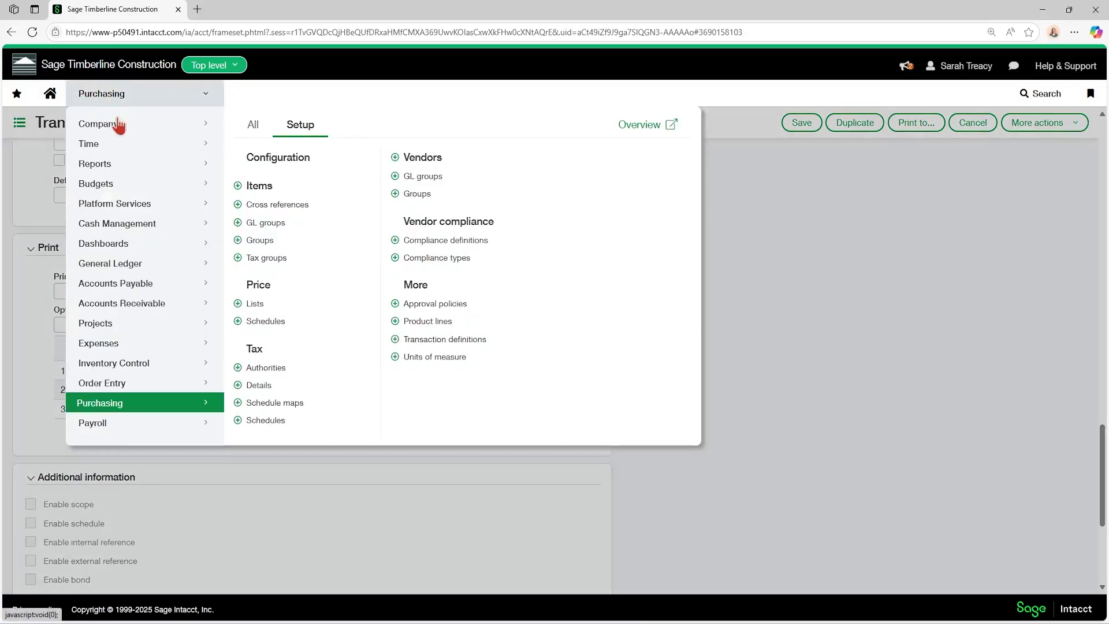
{"action": "mouse_move", "coordinate": [214, 215]}
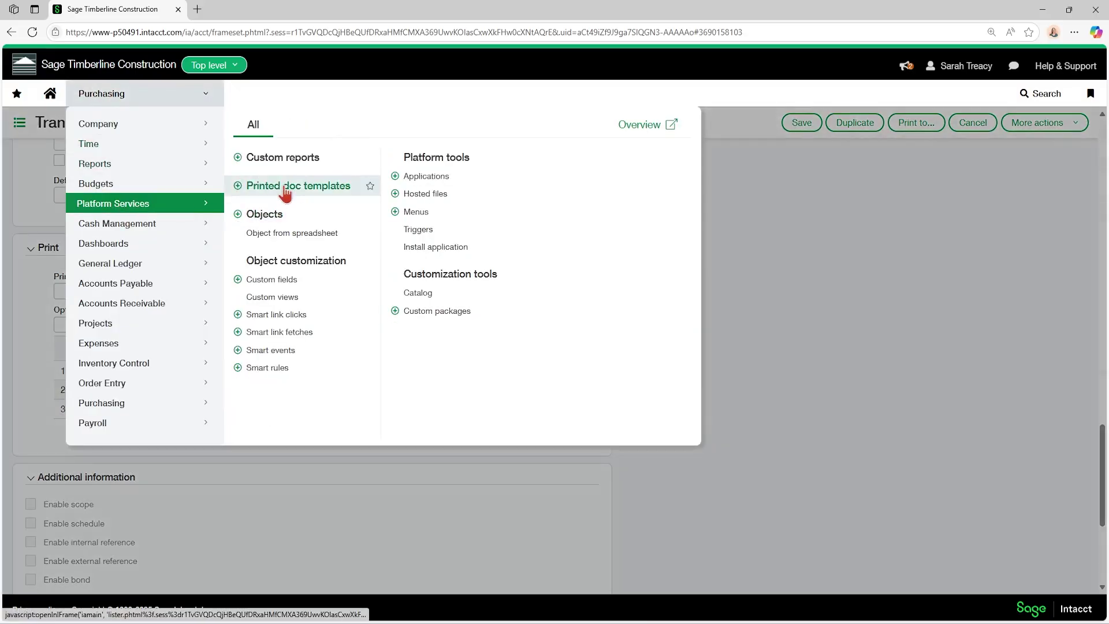
{"action": "left_click", "coordinate": [287, 188]}
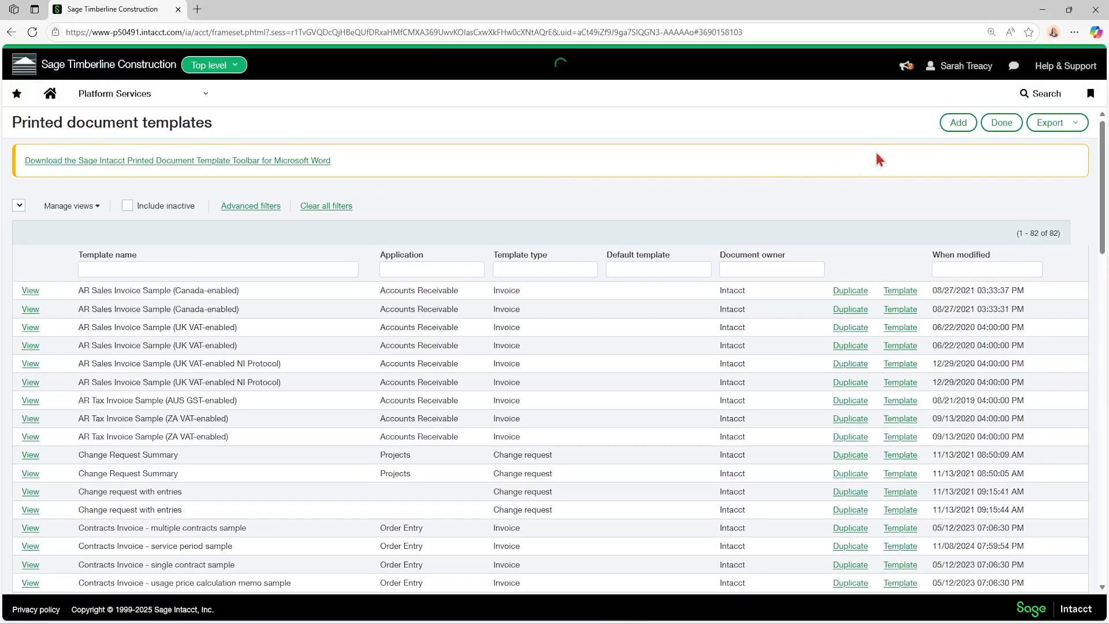
{"action": "left_click", "coordinate": [959, 123]}
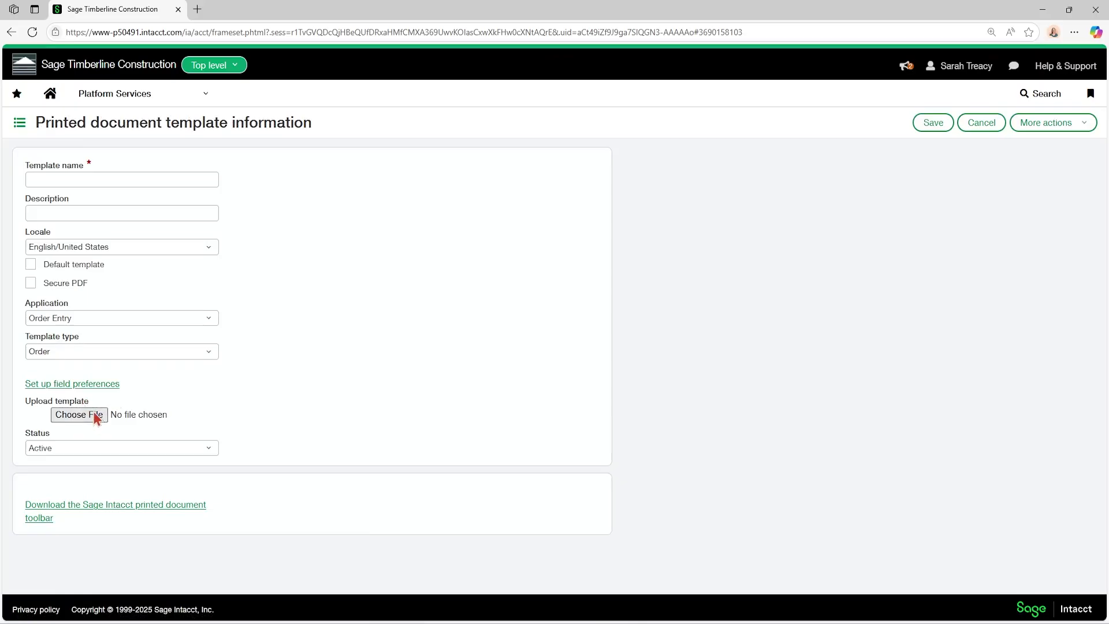
{"action": "left_click", "coordinate": [89, 320]}
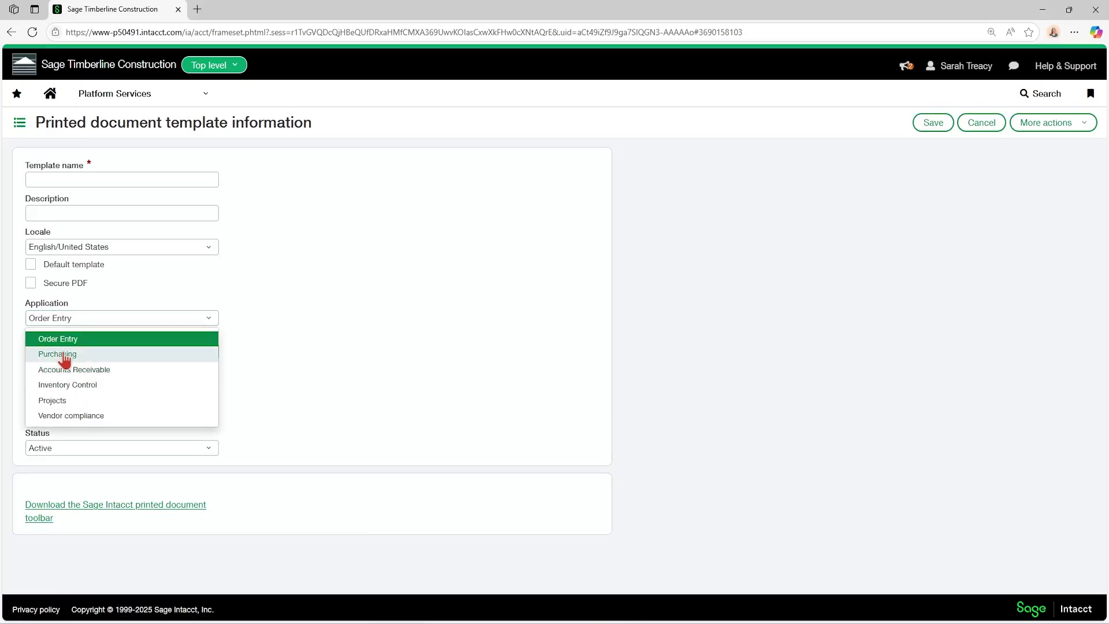
{"action": "left_click", "coordinate": [64, 358]}
{"action": "left_click", "coordinate": [66, 355]}
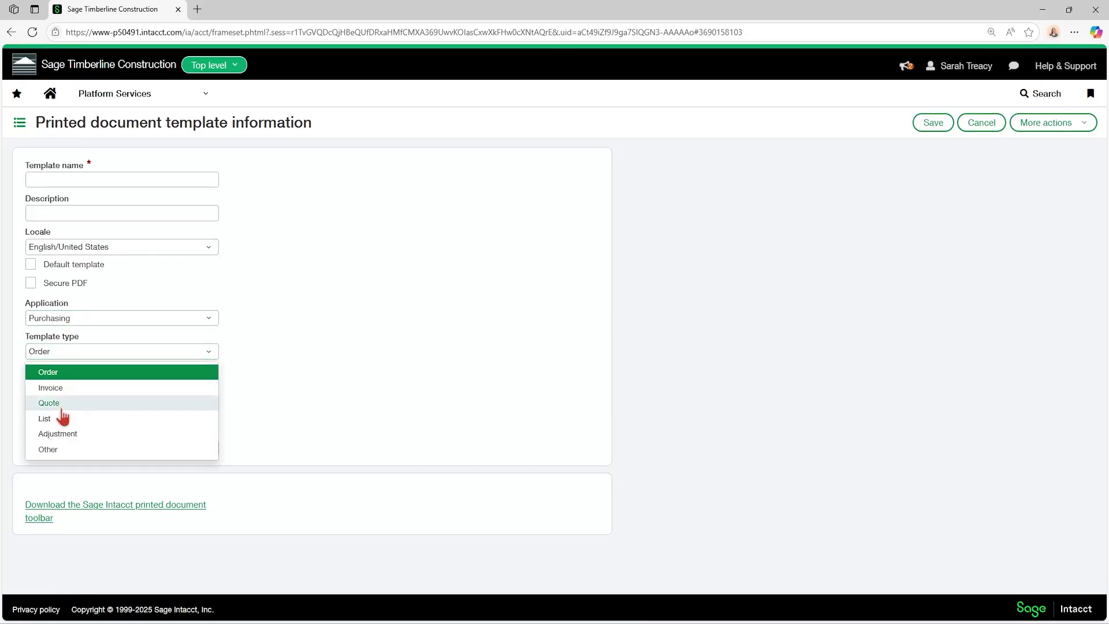
{"action": "left_click", "coordinate": [63, 390]}
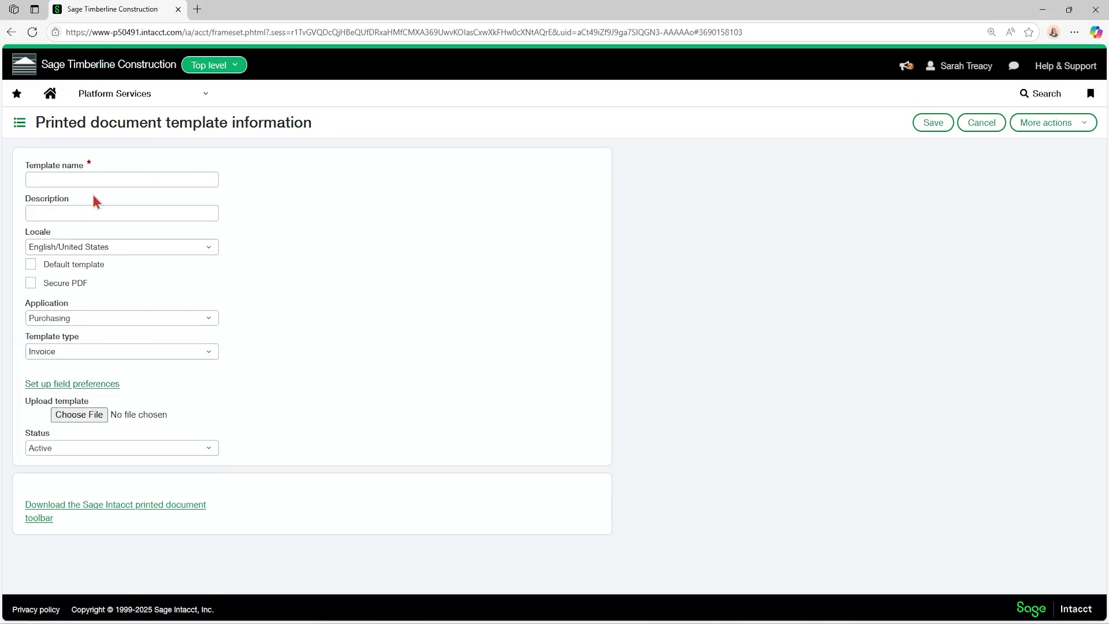
- Return to the Purchasing transaction definitions, edit Subcontract Invoice, and list the options for its printed document template
{"action": "left_click", "coordinate": [156, 103]}
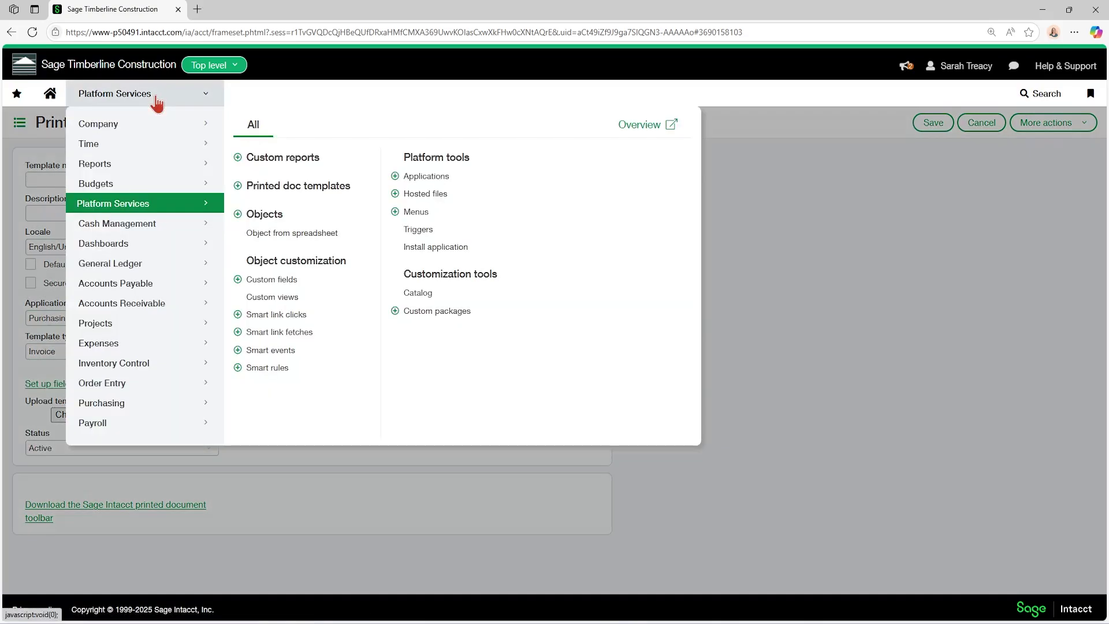
{"action": "left_click", "coordinate": [101, 403]}
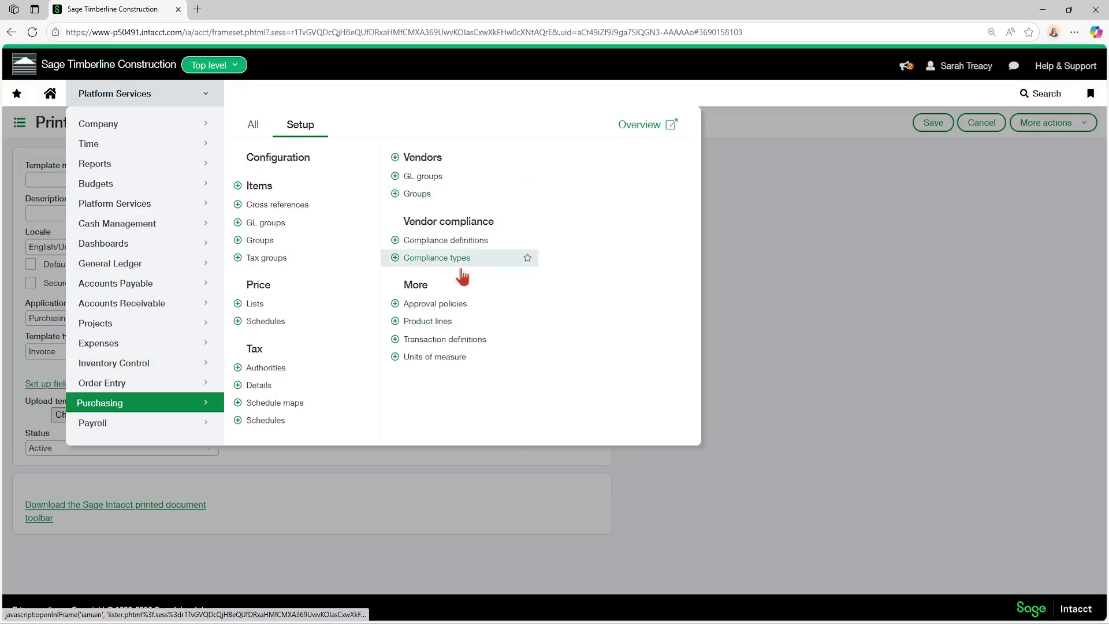
{"action": "left_click", "coordinate": [445, 339]}
{"action": "left_click", "coordinate": [606, 100]}
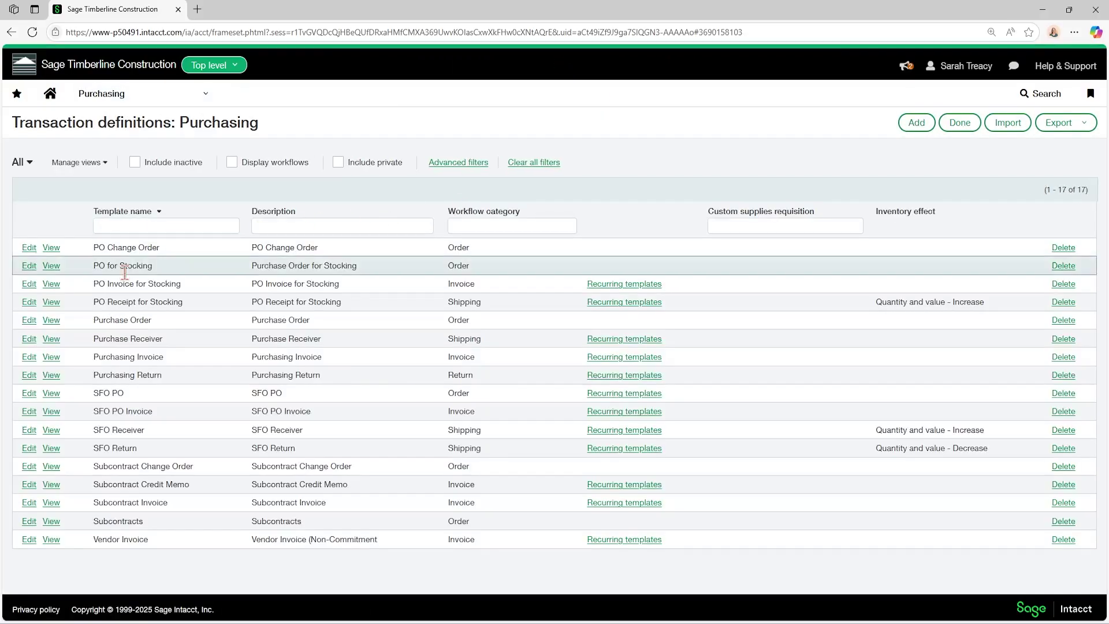
{"action": "left_click", "coordinate": [29, 502]}
{"action": "scroll", "coordinate": [72, 462], "scroll_direction": "down", "scroll_amount": 15}
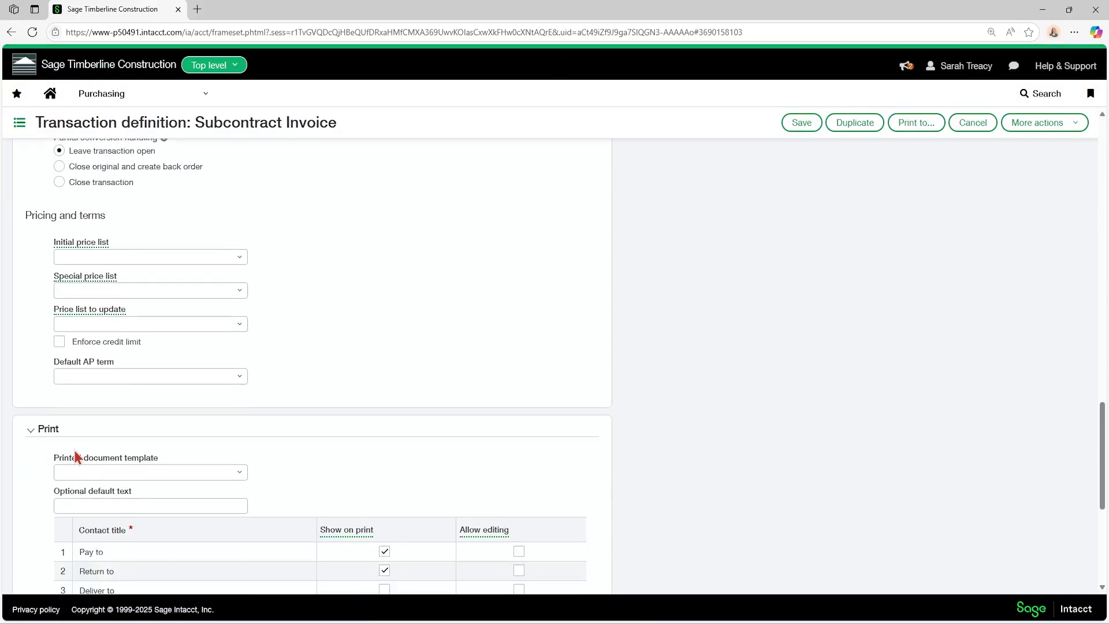
{"action": "left_click", "coordinate": [240, 473]}
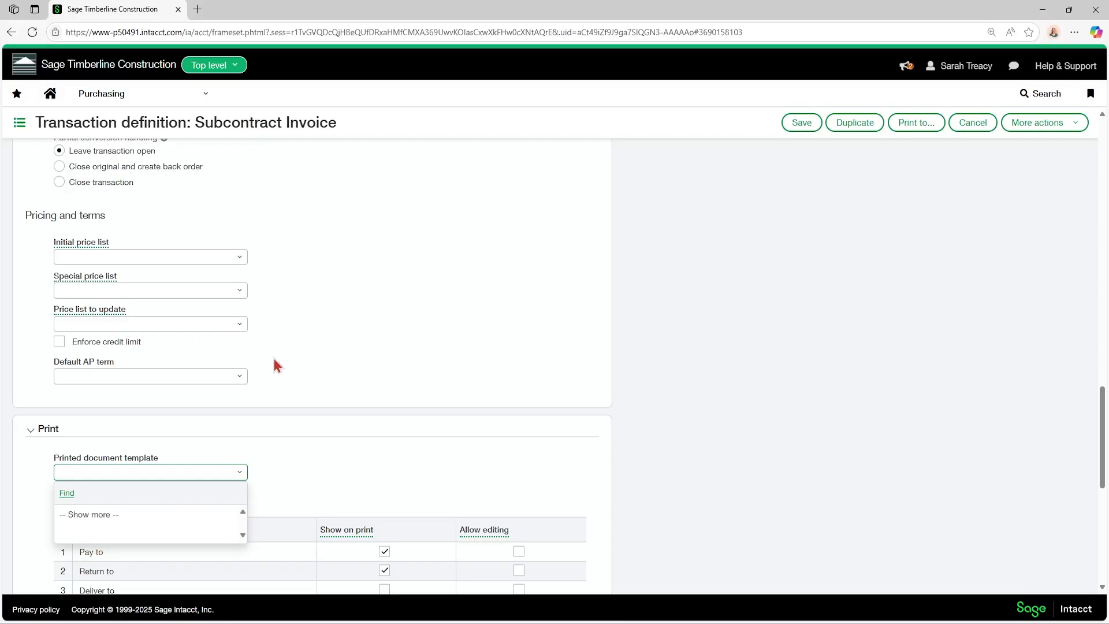
- Add the entity TIMBGC--Timberline GC to the Subcontract Invoice entity settings and activate its document template field
{"action": "scroll", "coordinate": [273, 360], "scroll_direction": "up", "scroll_amount": 20}
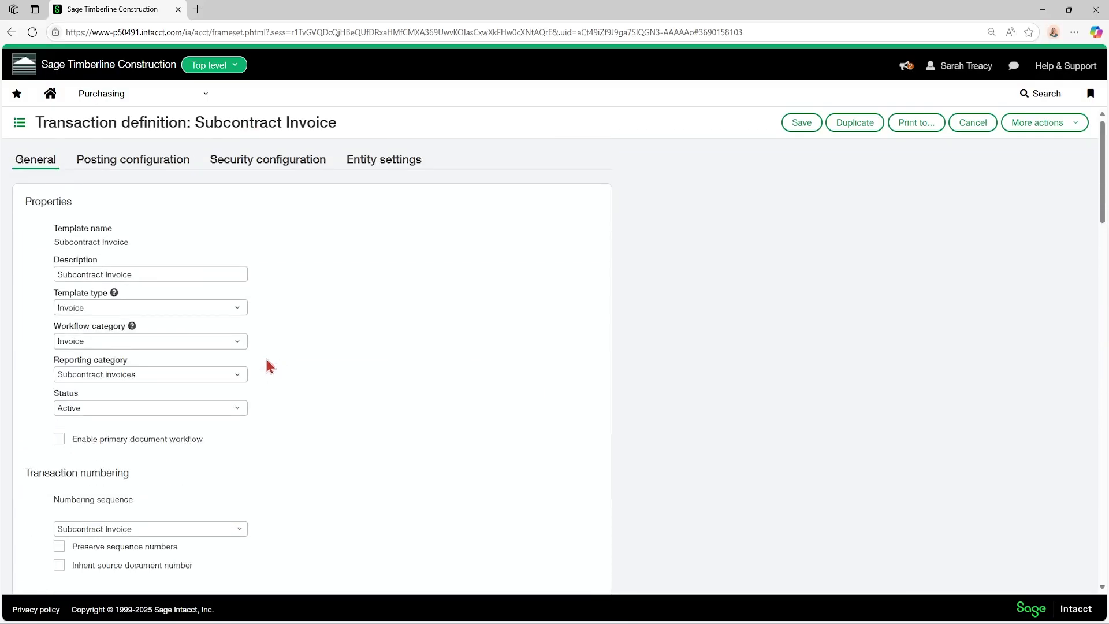
{"action": "left_click", "coordinate": [385, 161]}
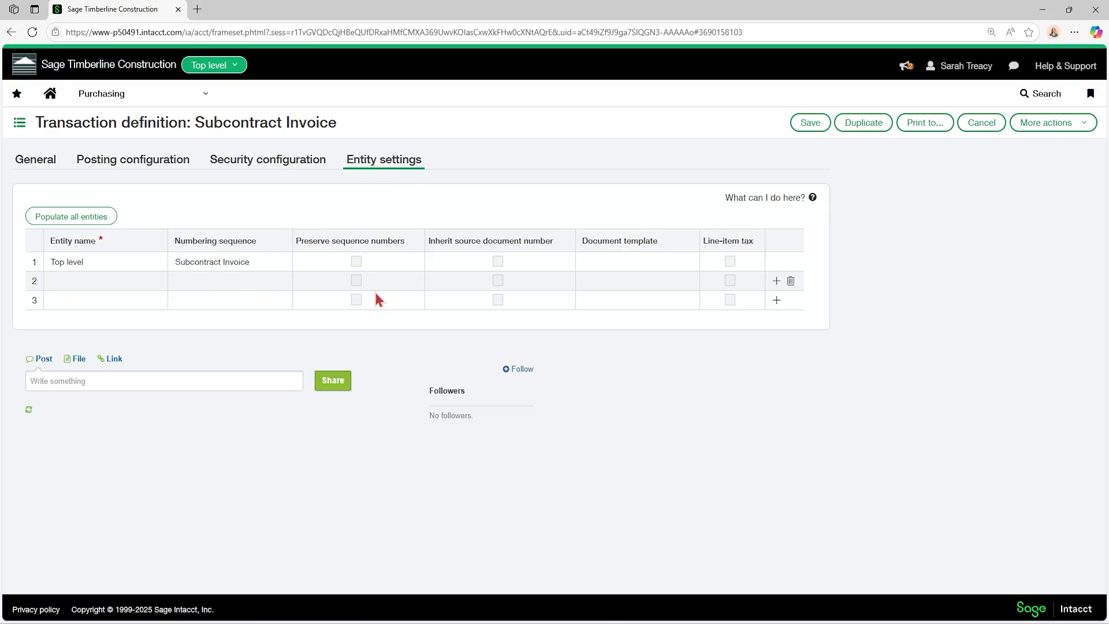
{"action": "left_click", "coordinate": [89, 280]}
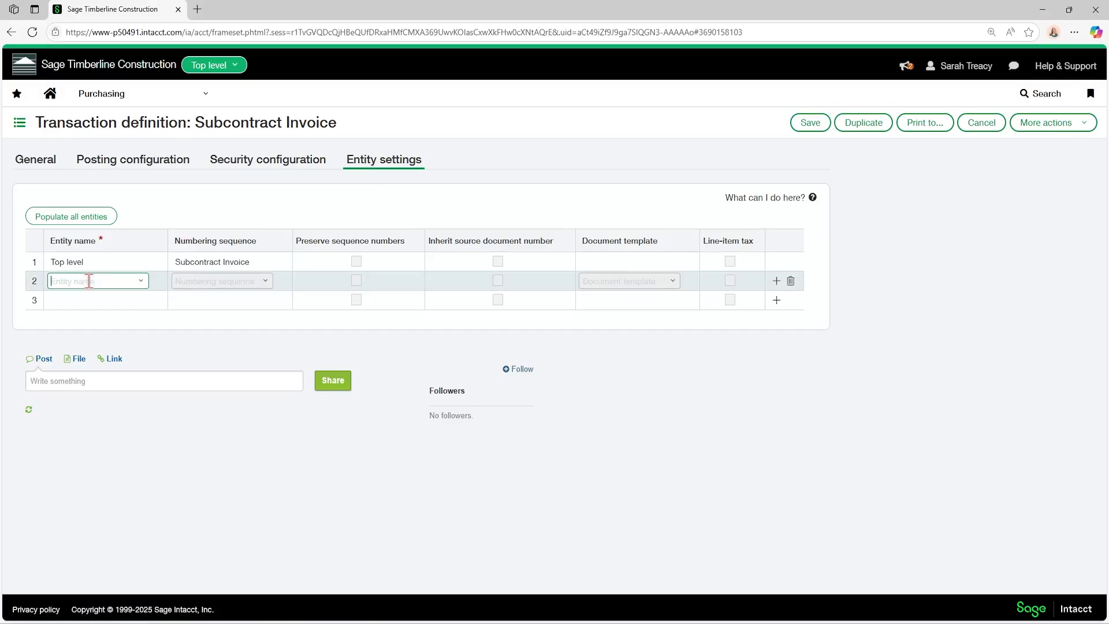
{"action": "left_click", "coordinate": [141, 282]}
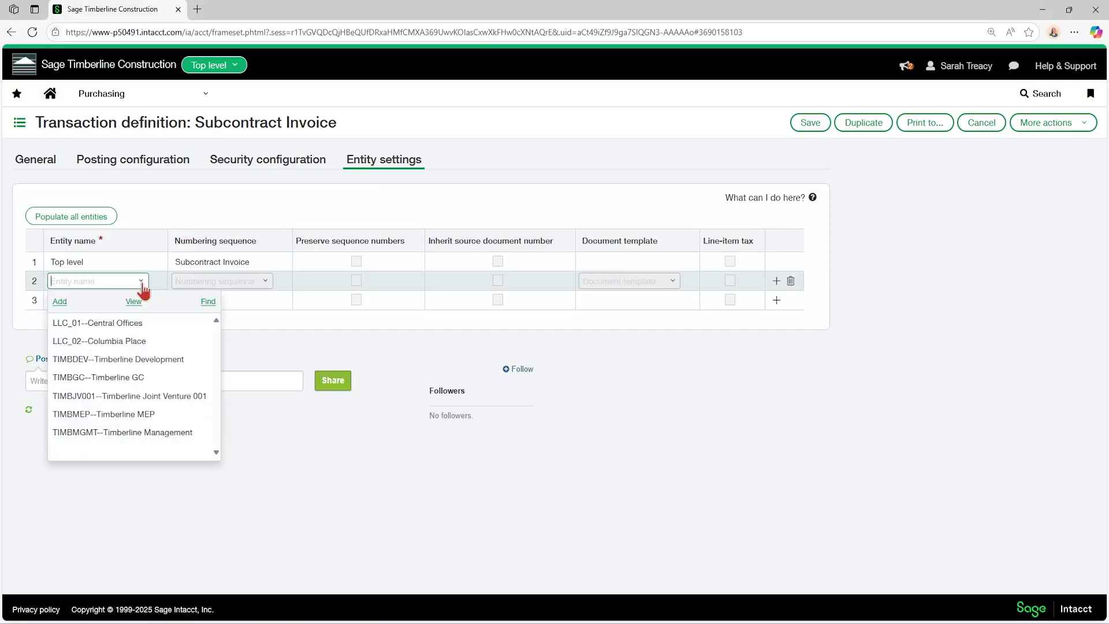
{"action": "left_click", "coordinate": [106, 378]}
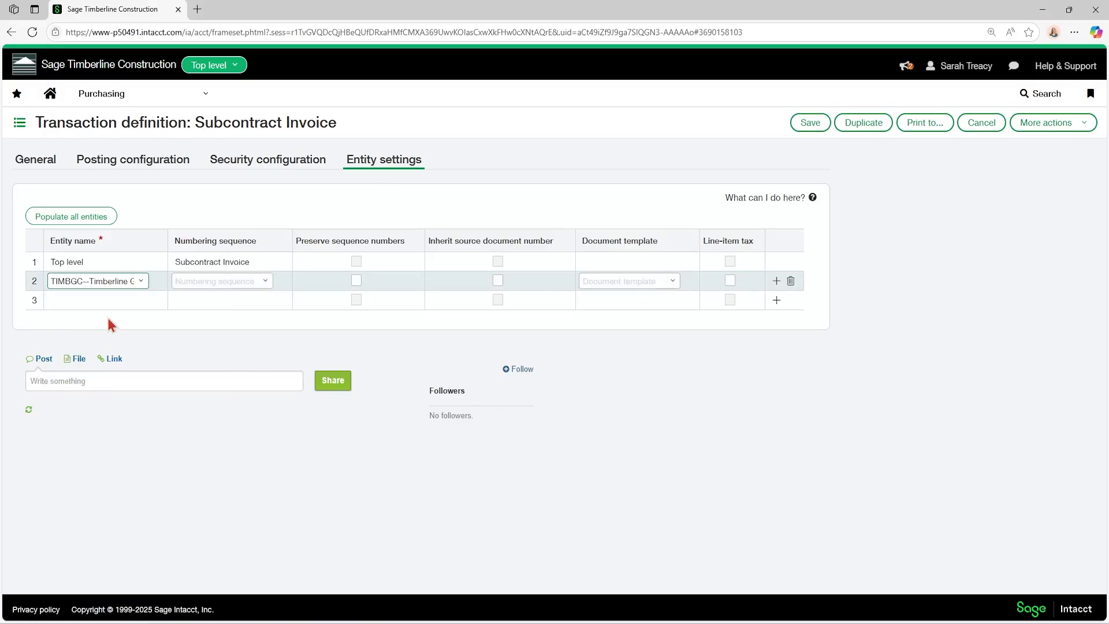
{"action": "left_click", "coordinate": [654, 280]}
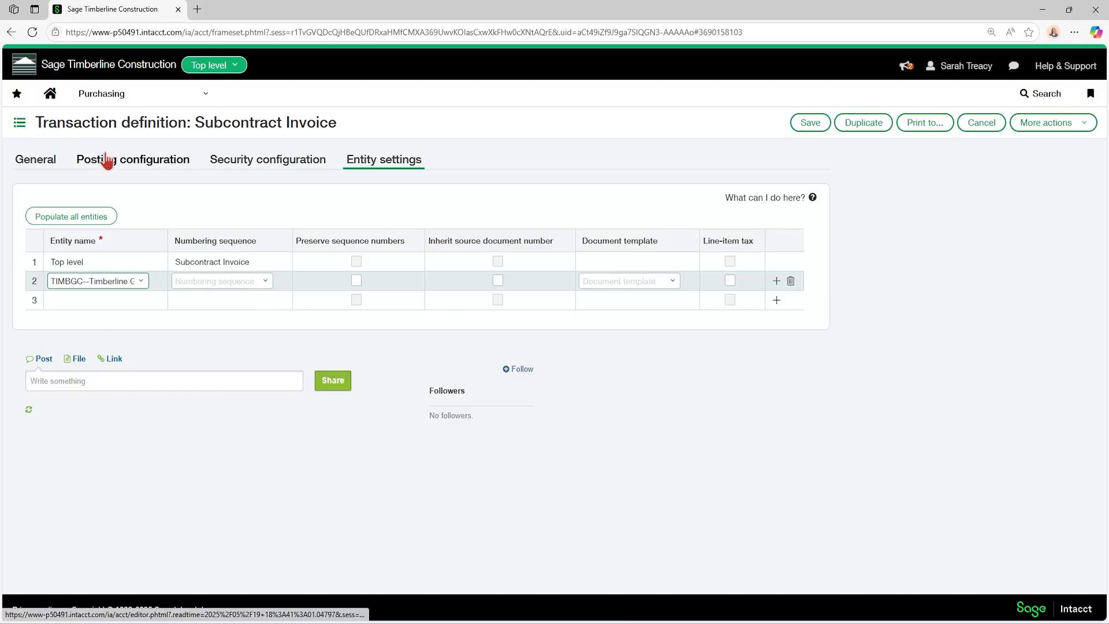
- Review the printed document template field in the general Print settings of the Subcontract Invoice definition
{"action": "left_click", "coordinate": [49, 165]}
{"action": "scroll", "coordinate": [244, 380], "scroll_direction": "down", "scroll_amount": 20}
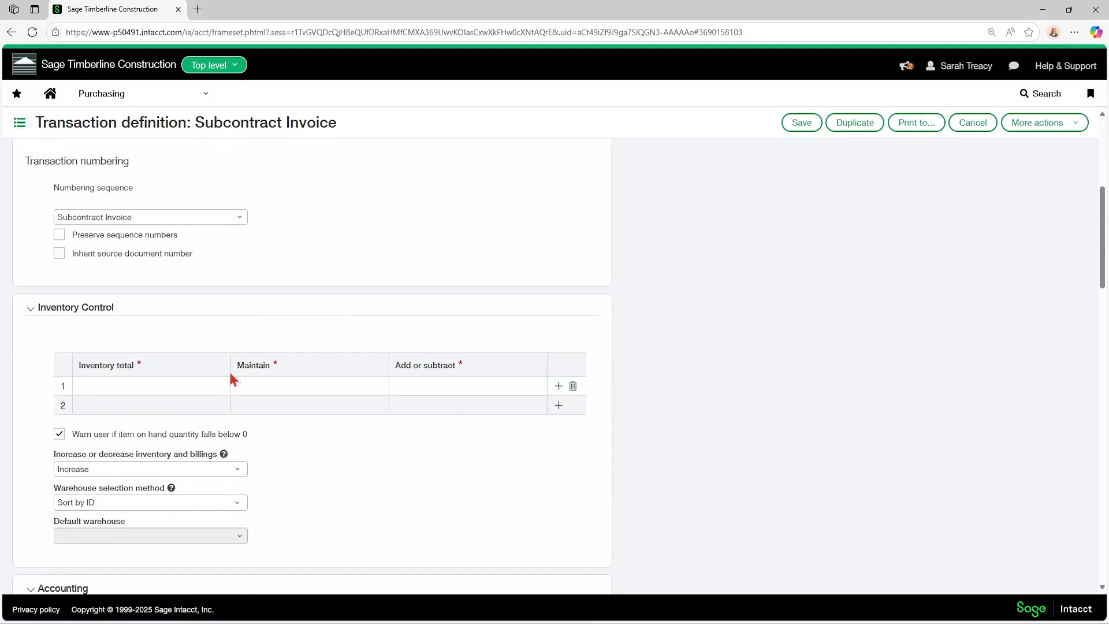
{"action": "scroll", "coordinate": [224, 461], "scroll_direction": "down", "scroll_amount": 2}
{"action": "scroll", "coordinate": [111, 289], "scroll_direction": "up", "scroll_amount": 1}
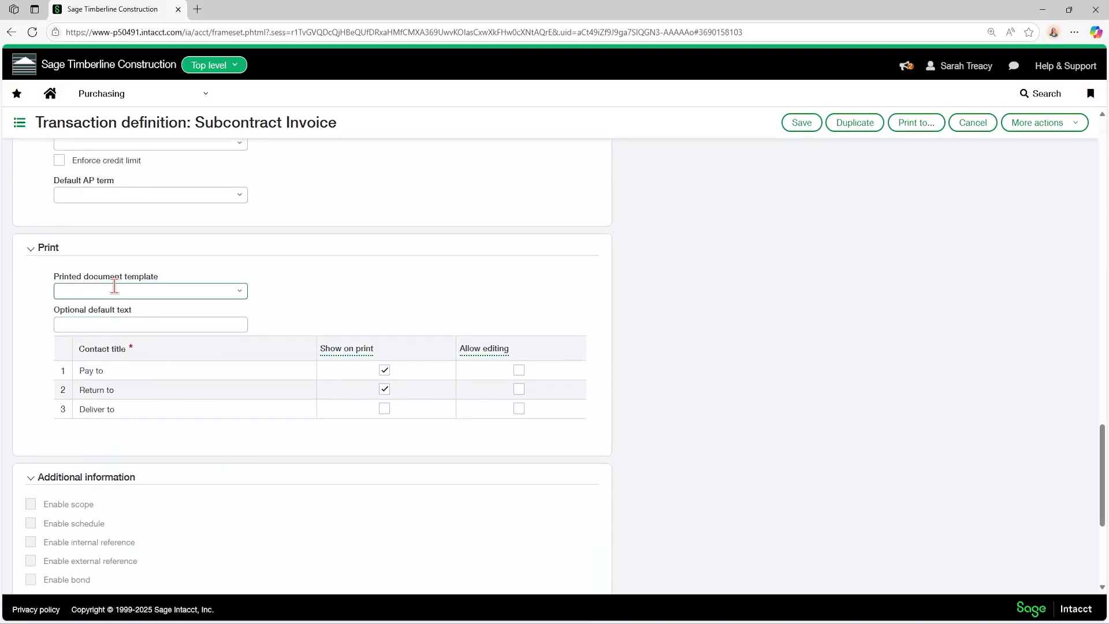
{"action": "scroll", "coordinate": [173, 329], "scroll_direction": "up", "scroll_amount": 6}
{"action": "scroll", "coordinate": [192, 332], "scroll_direction": "up", "scroll_amount": 10}
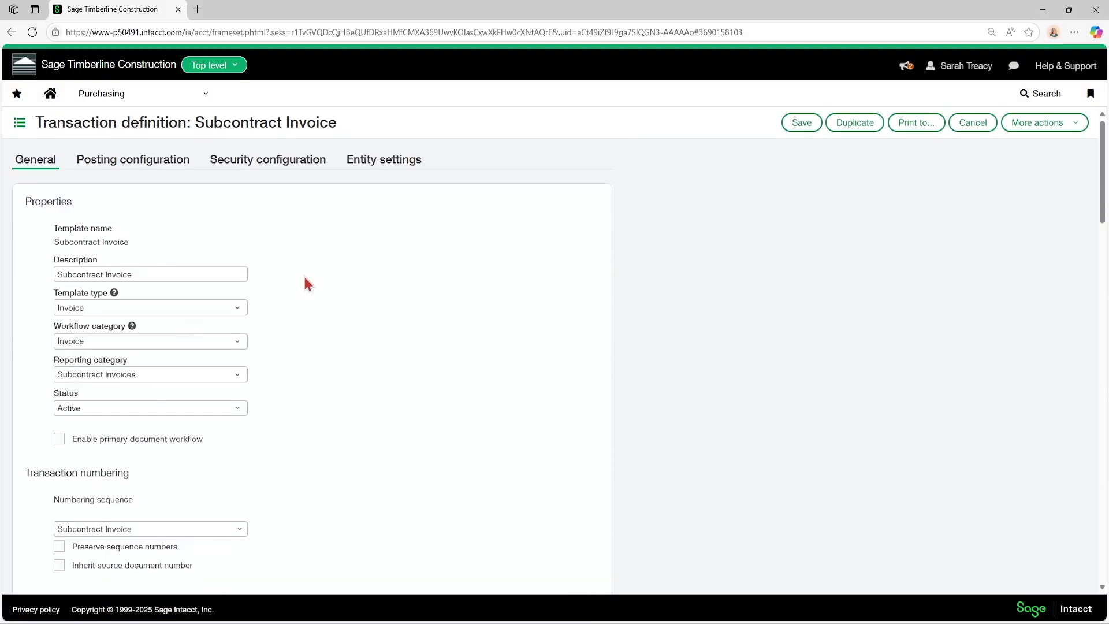
- Remove the TIMBGC--Timberline GC row from the entity settings and return to the general settings
{"action": "left_click", "coordinate": [392, 163]}
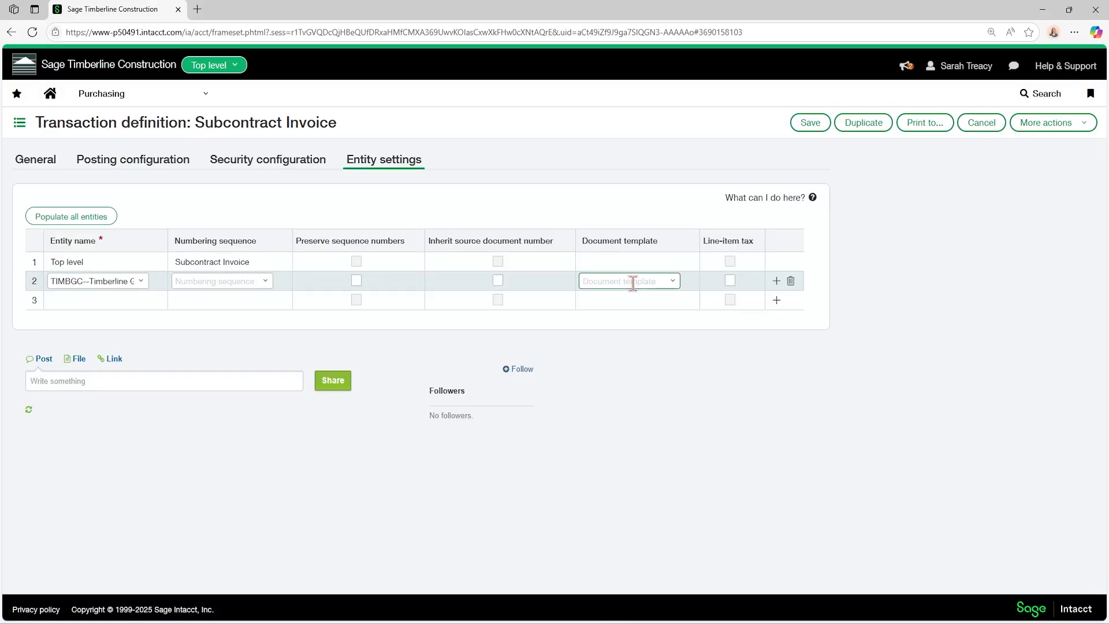
{"action": "left_click", "coordinate": [789, 284]}
{"action": "left_click", "coordinate": [40, 160]}
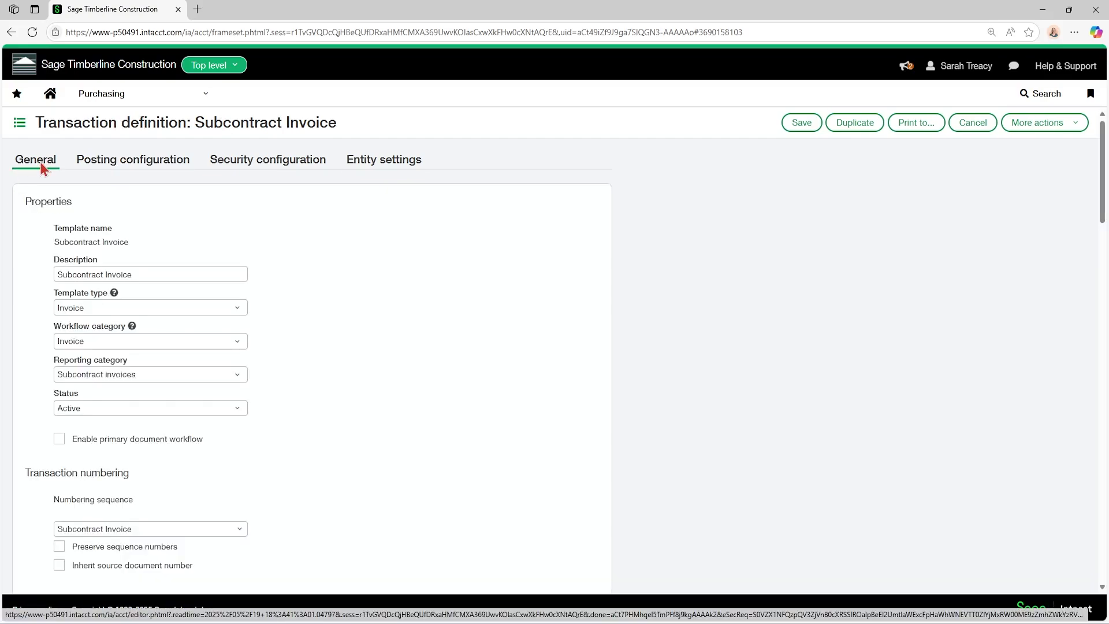
- Show the definition's posting configuration, duplicate the browser tab, and start a new Subcontract Invoice transaction in Purchasing there
{"action": "left_click", "coordinate": [146, 167]}
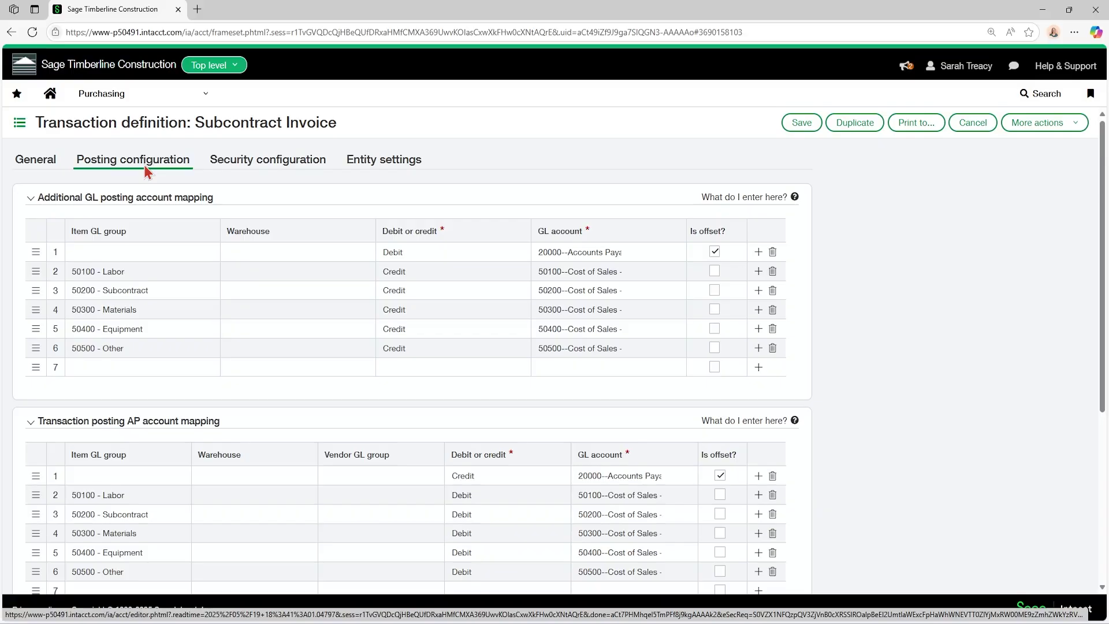
{"action": "right_click", "coordinate": [140, 10]}
{"action": "left_click", "coordinate": [198, 76]}
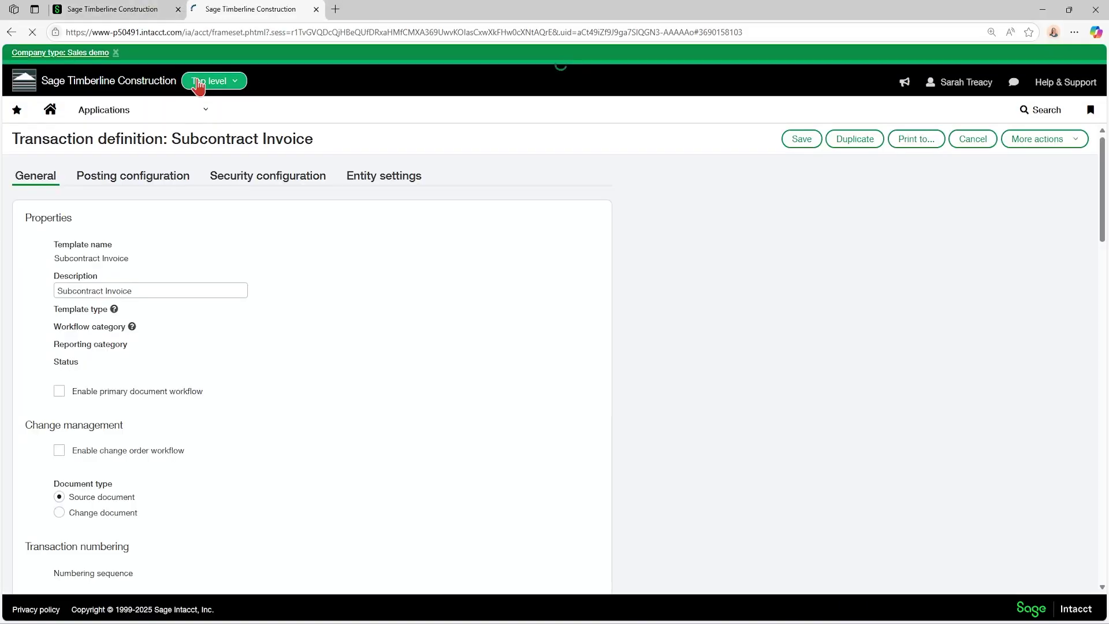
{"action": "left_click", "coordinate": [145, 115]}
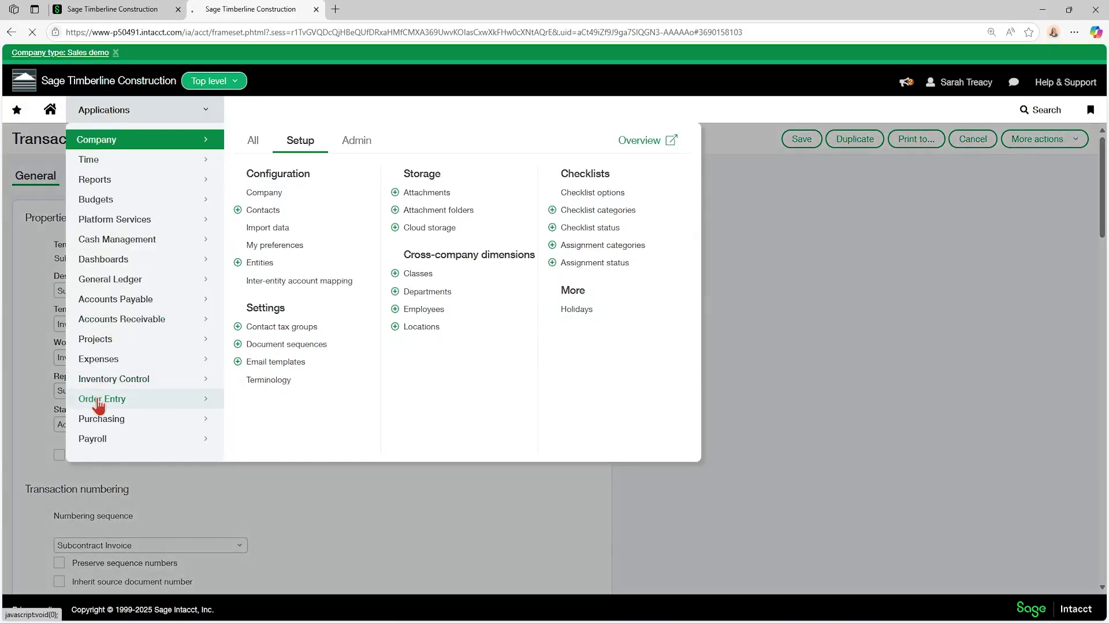
{"action": "left_click", "coordinate": [169, 420]}
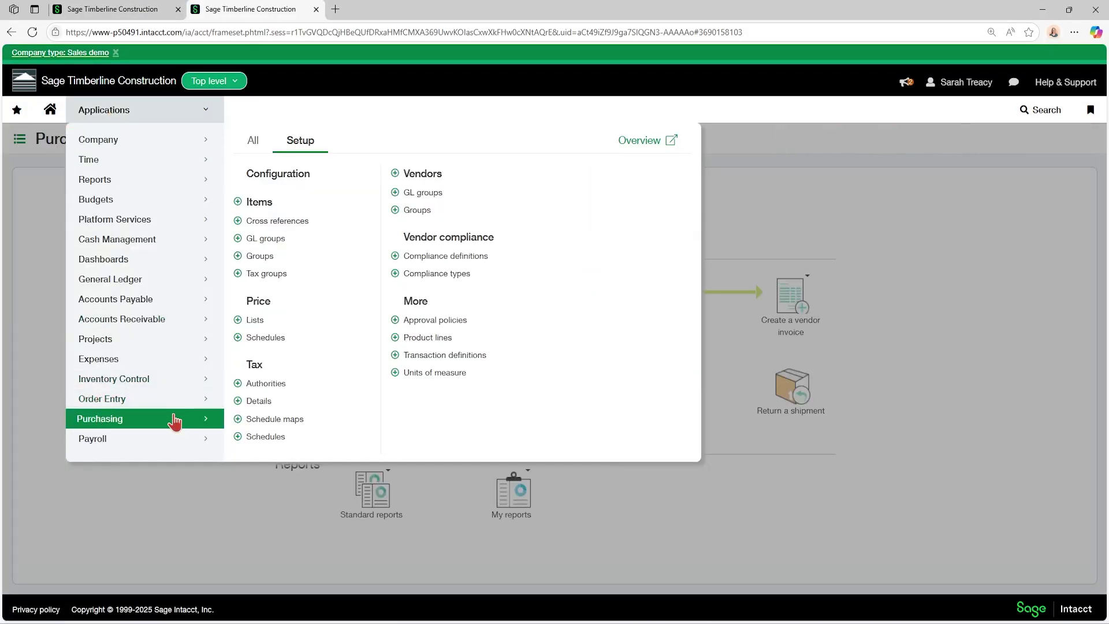
{"action": "left_click", "coordinate": [254, 141]}
{"action": "mouse_move", "coordinate": [334, 292]}
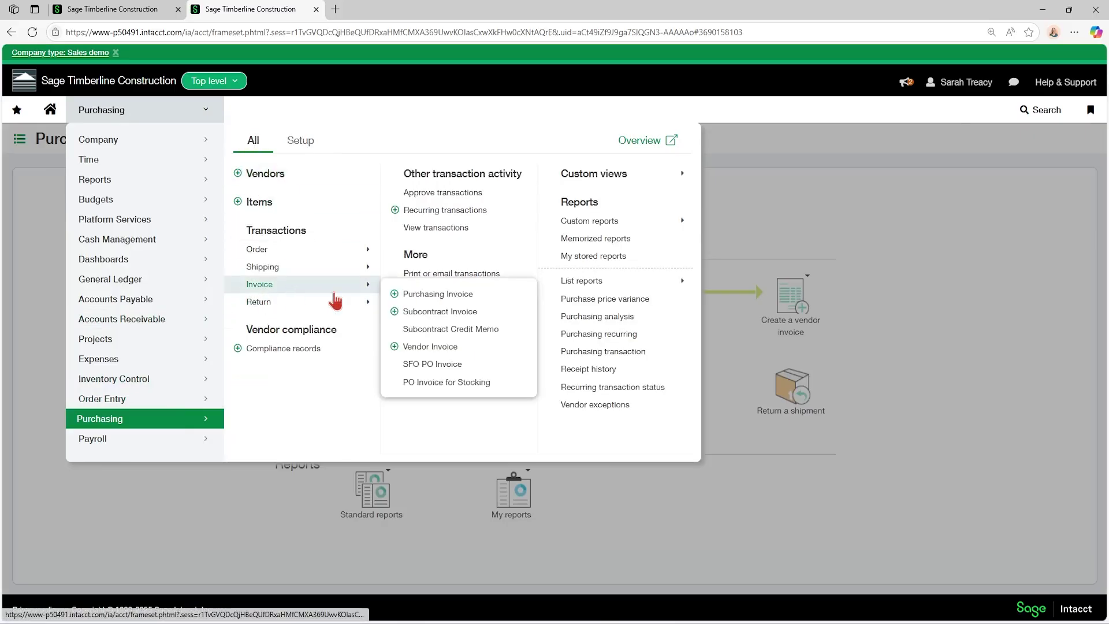
{"action": "left_click", "coordinate": [397, 312]}
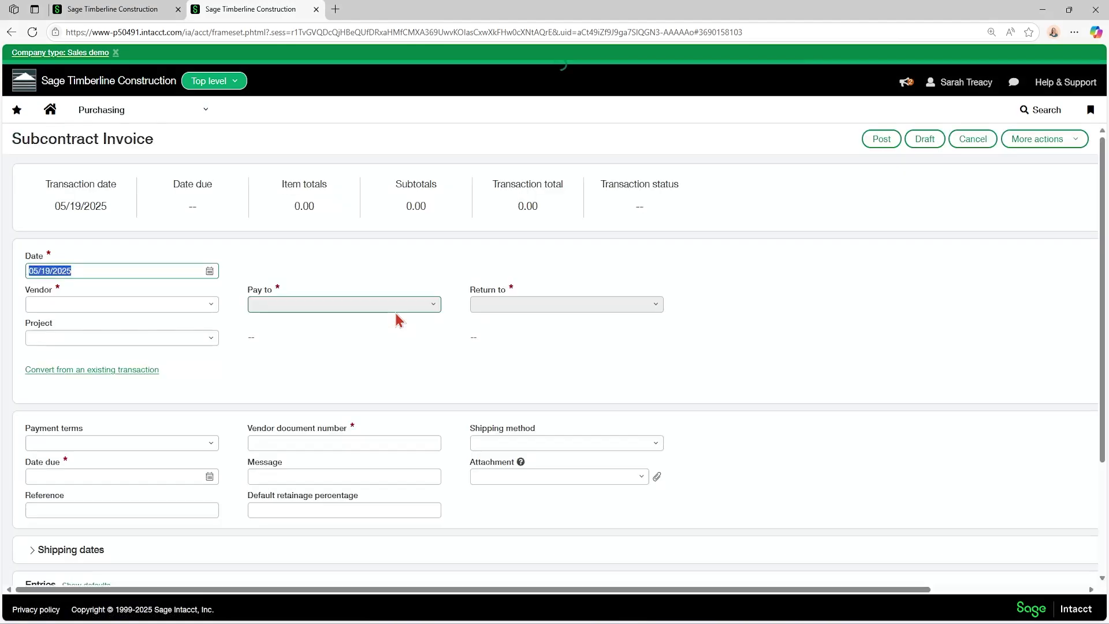
- Expand the first entry line of the new Subcontract Invoice and examine its details, shipping dates and dimensions
{"action": "scroll", "coordinate": [397, 310], "scroll_direction": "down", "scroll_amount": 3}
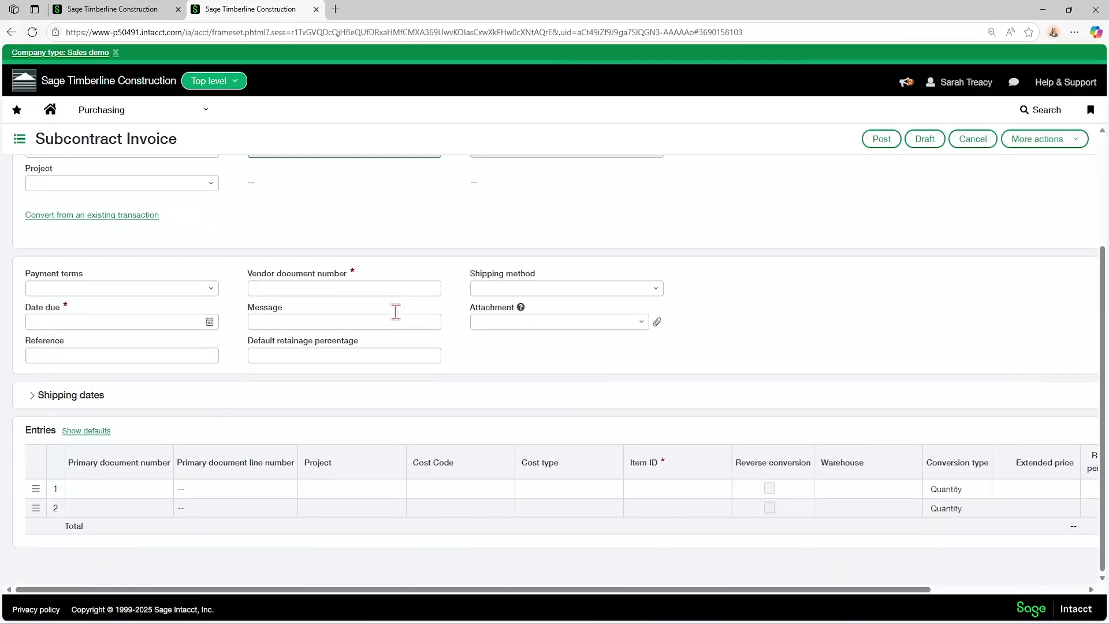
{"action": "left_click", "coordinate": [349, 488]}
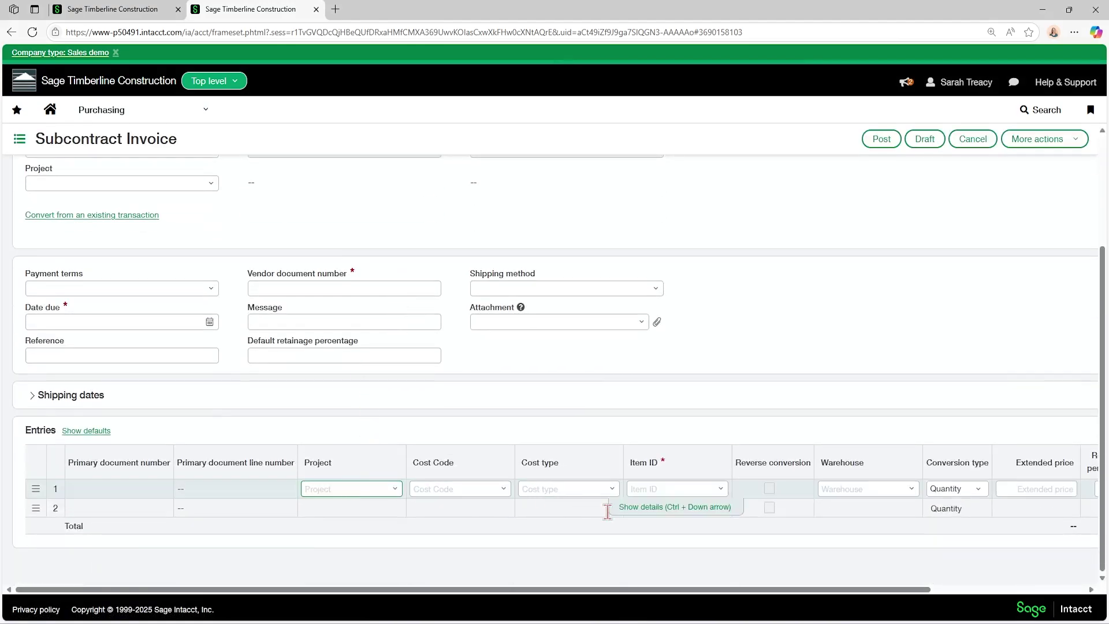
{"action": "left_click", "coordinate": [649, 518]}
{"action": "scroll", "coordinate": [649, 508], "scroll_direction": "down", "scroll_amount": 5}
{"action": "scroll", "coordinate": [660, 451], "scroll_direction": "down", "scroll_amount": 2}
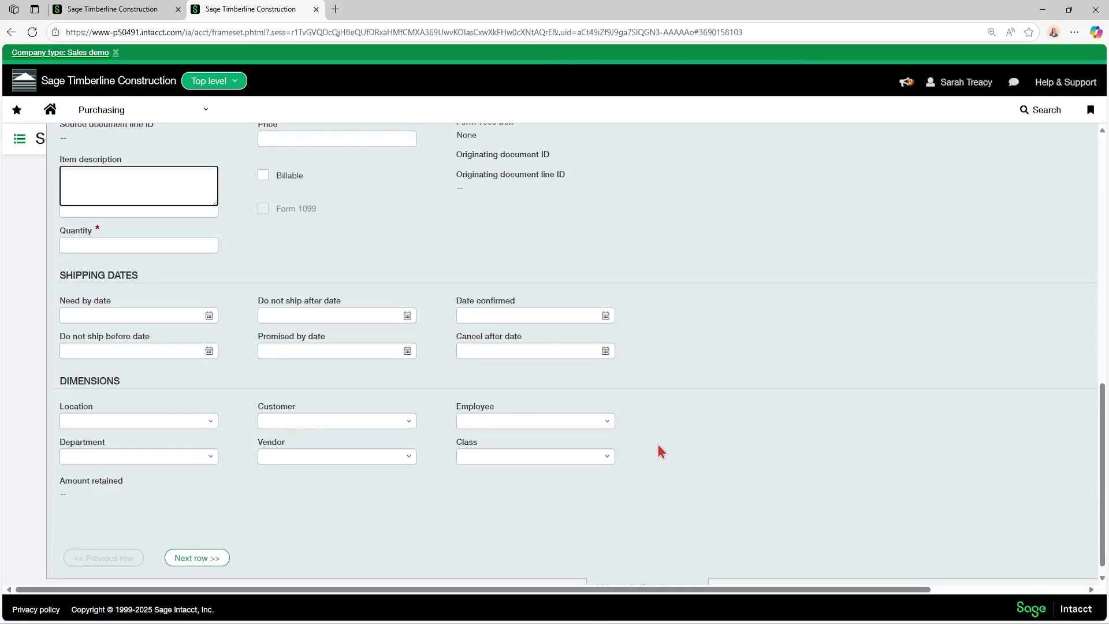
{"action": "scroll", "coordinate": [728, 367], "scroll_direction": "up", "scroll_amount": 5}
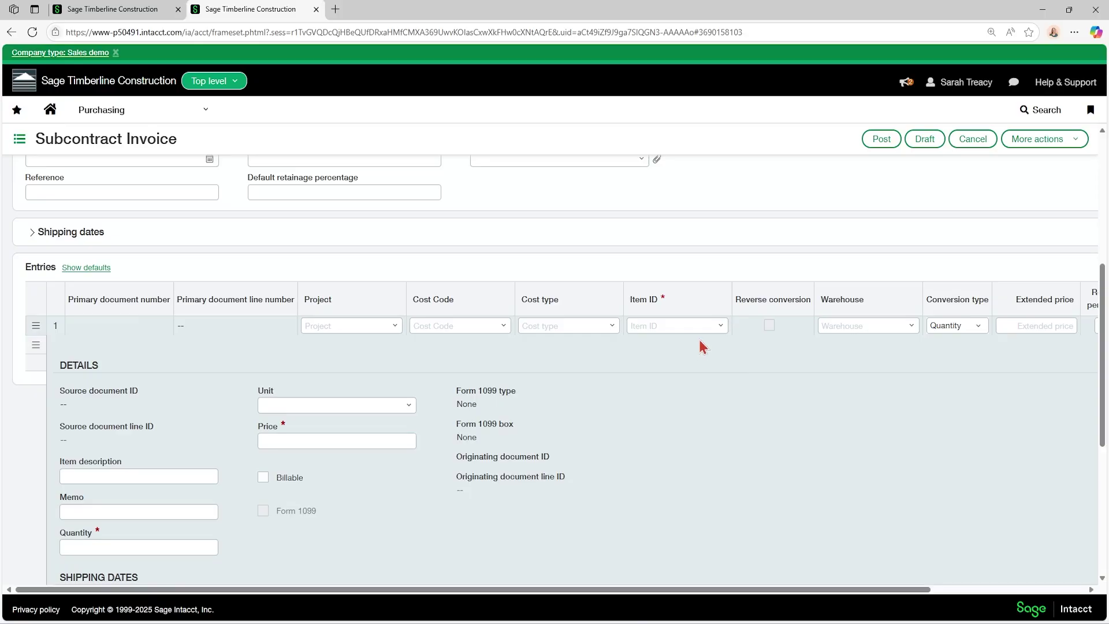
- Filter the Purchasing items by the name "mat" and open the Materials item for editing to check its GL group
{"action": "left_click", "coordinate": [115, 123]}
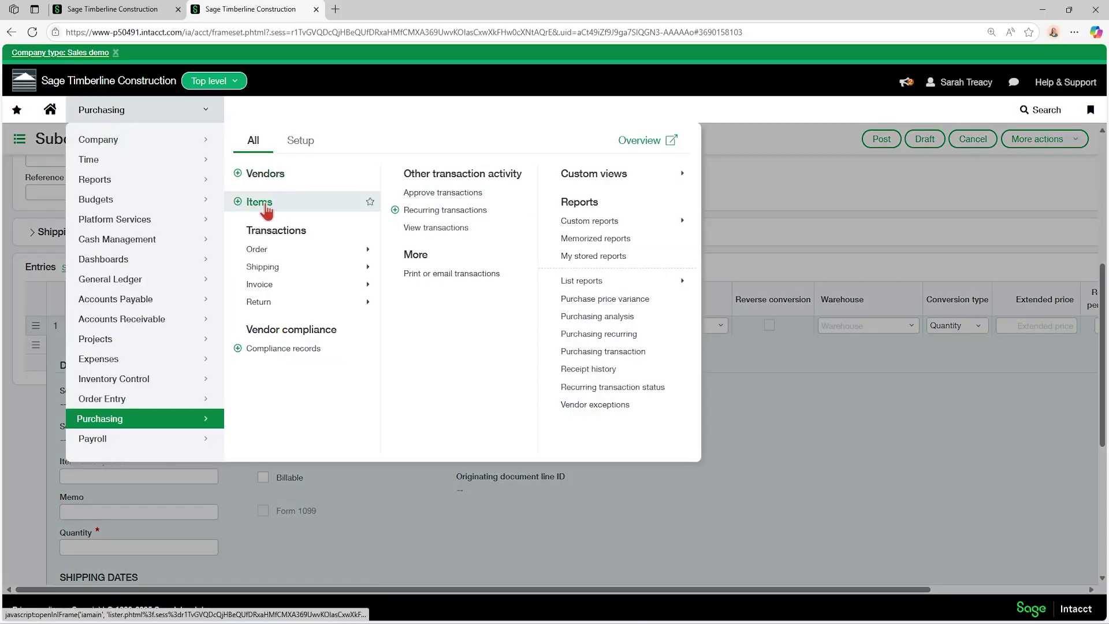
{"action": "left_click", "coordinate": [307, 145]}
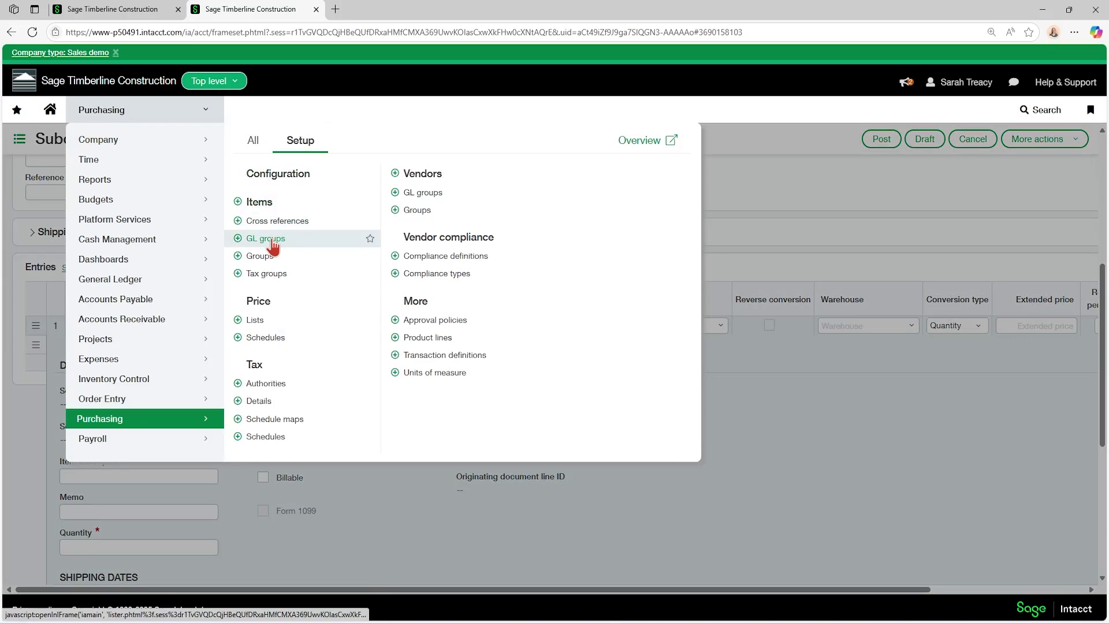
{"action": "left_click", "coordinate": [263, 205]}
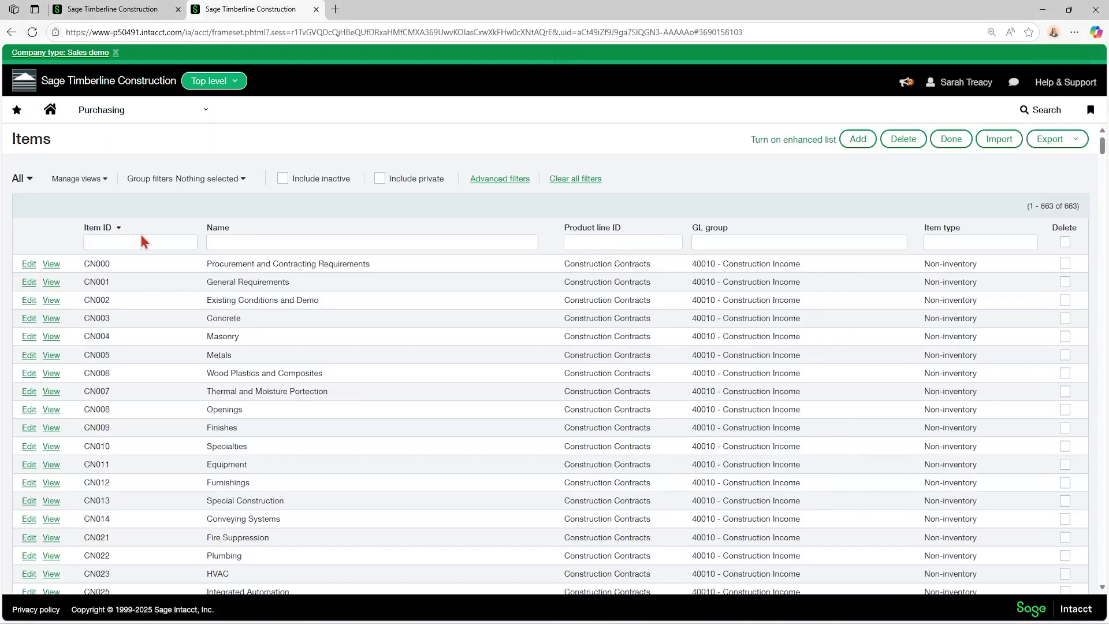
{"action": "left_click", "coordinate": [234, 247]}
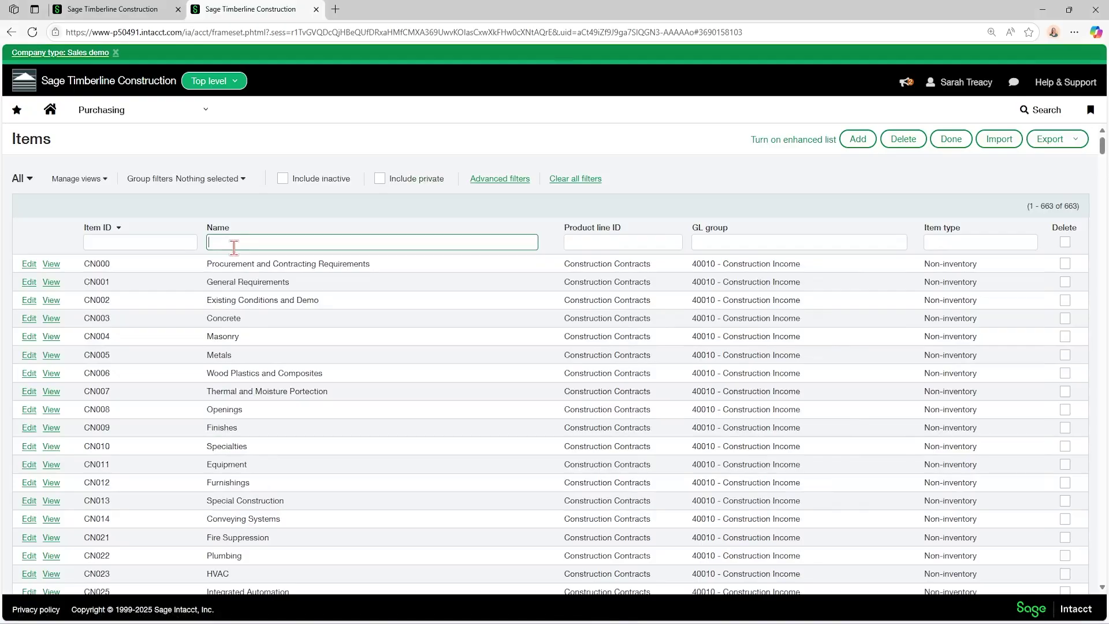
{"action": "type", "text": "mar"}
{"action": "key", "text": "Return"}
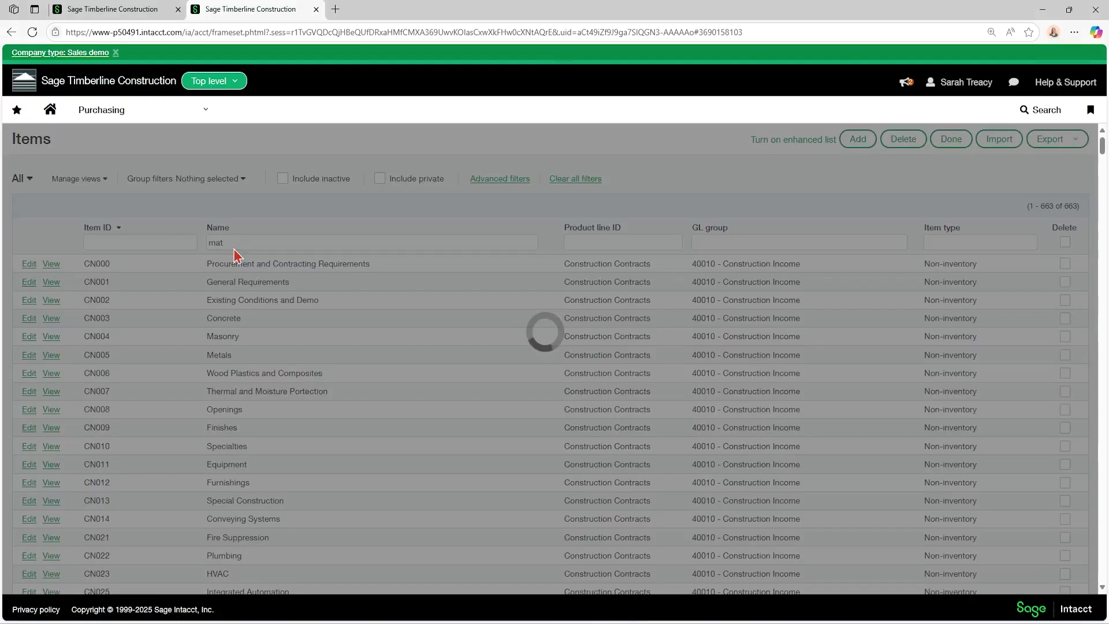
{"action": "left_click", "coordinate": [30, 267]}
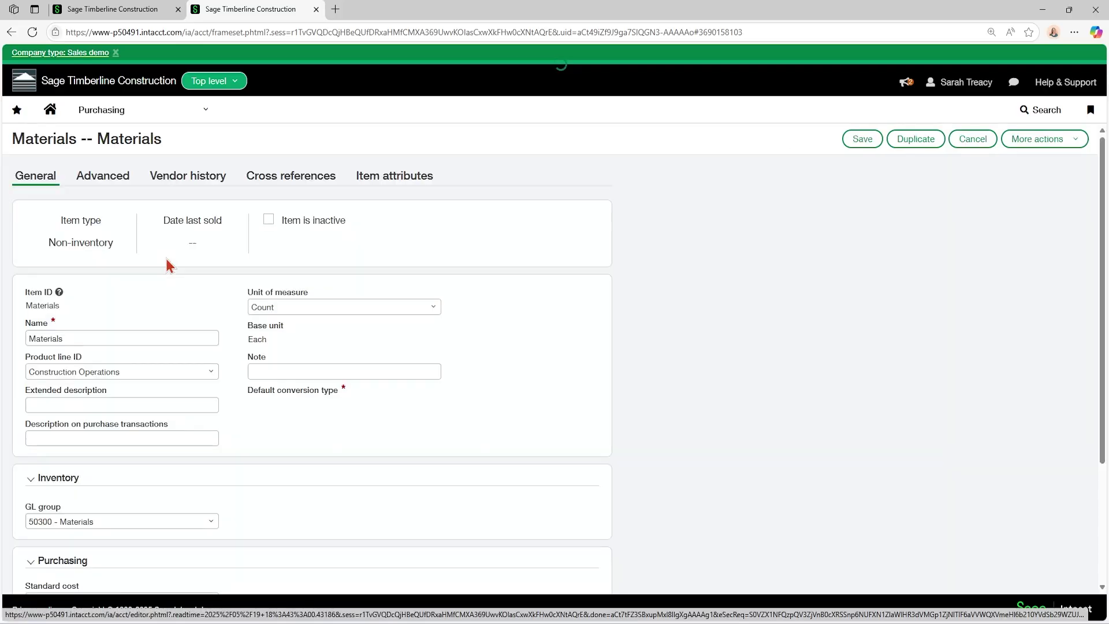
{"action": "scroll", "coordinate": [155, 323], "scroll_direction": "down", "scroll_amount": 1}
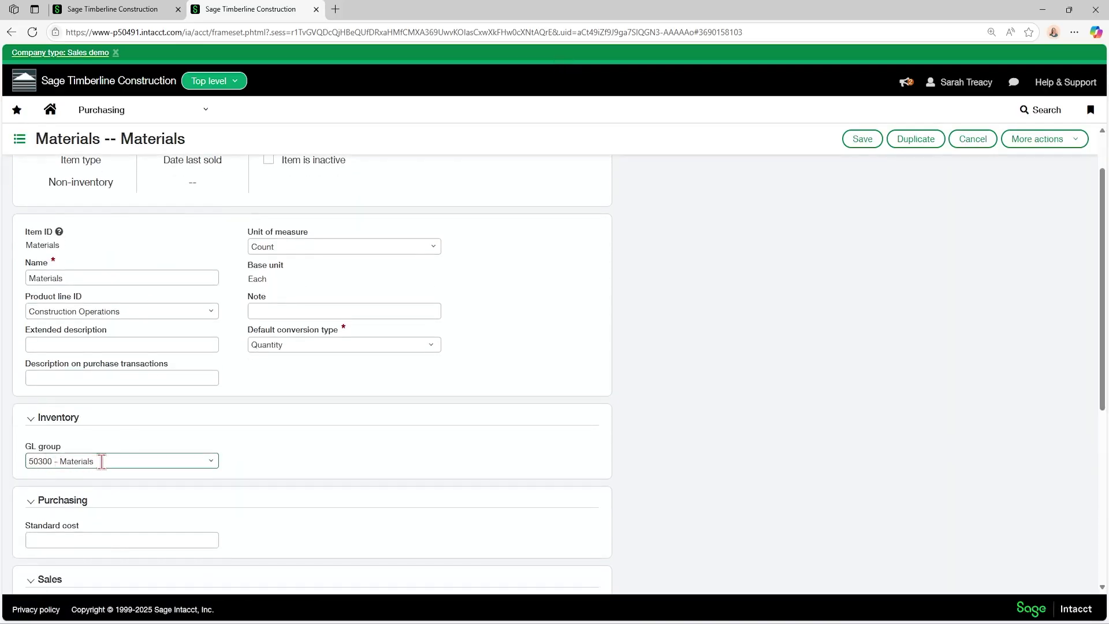
- Return to the Subcontract Invoice definition and review the edit and delete policy settings in its security configuration
{"action": "left_click", "coordinate": [97, 12]}
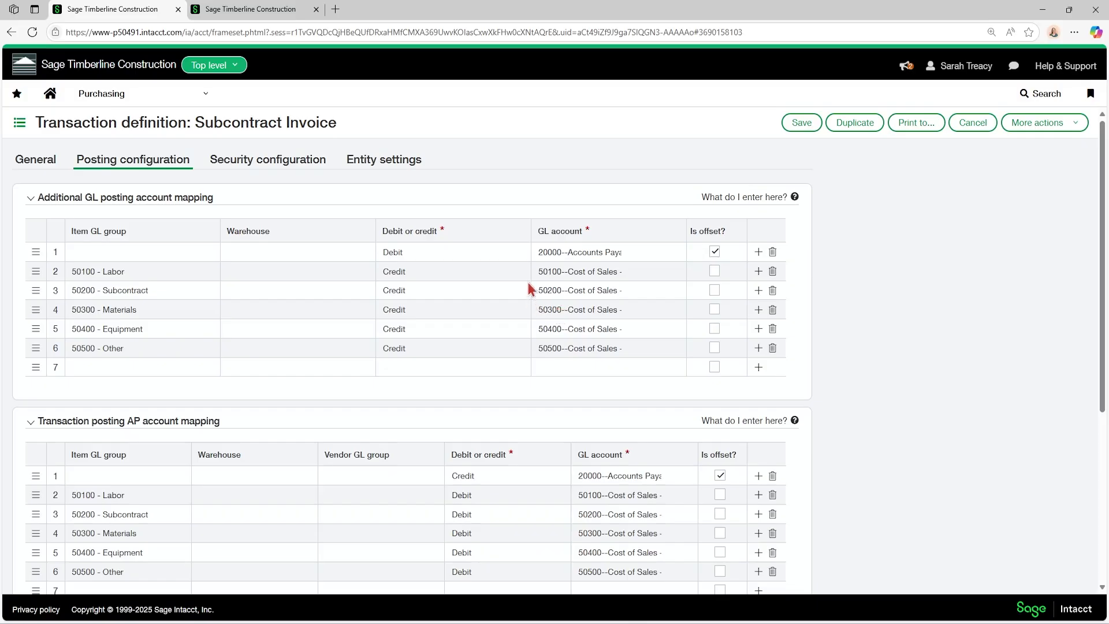
{"action": "left_click", "coordinate": [257, 165]}
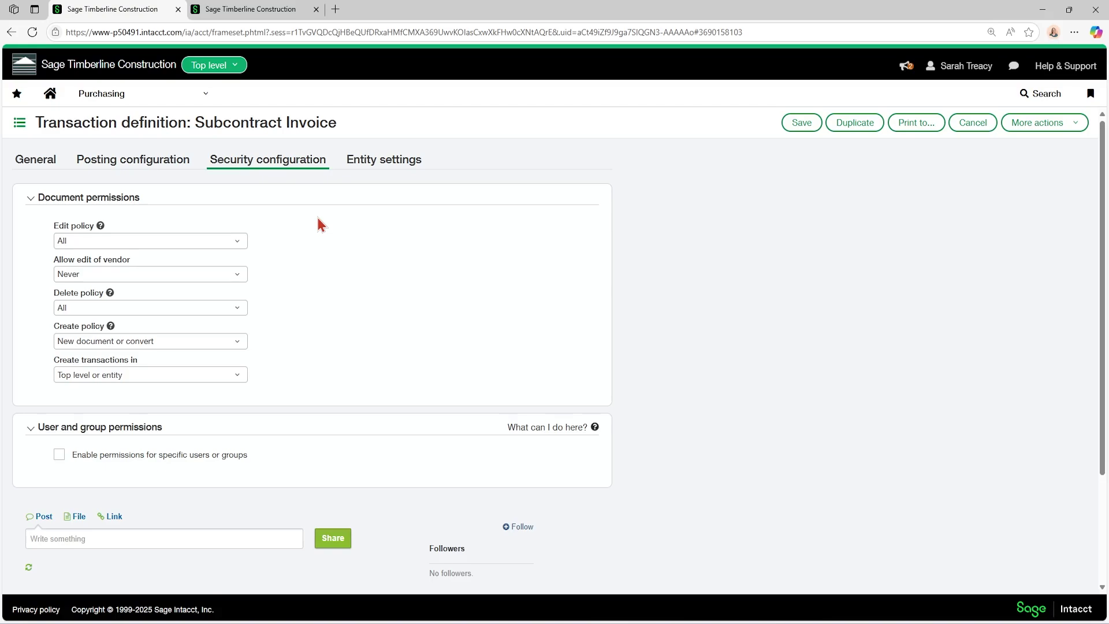
{"action": "left_click", "coordinate": [236, 242]}
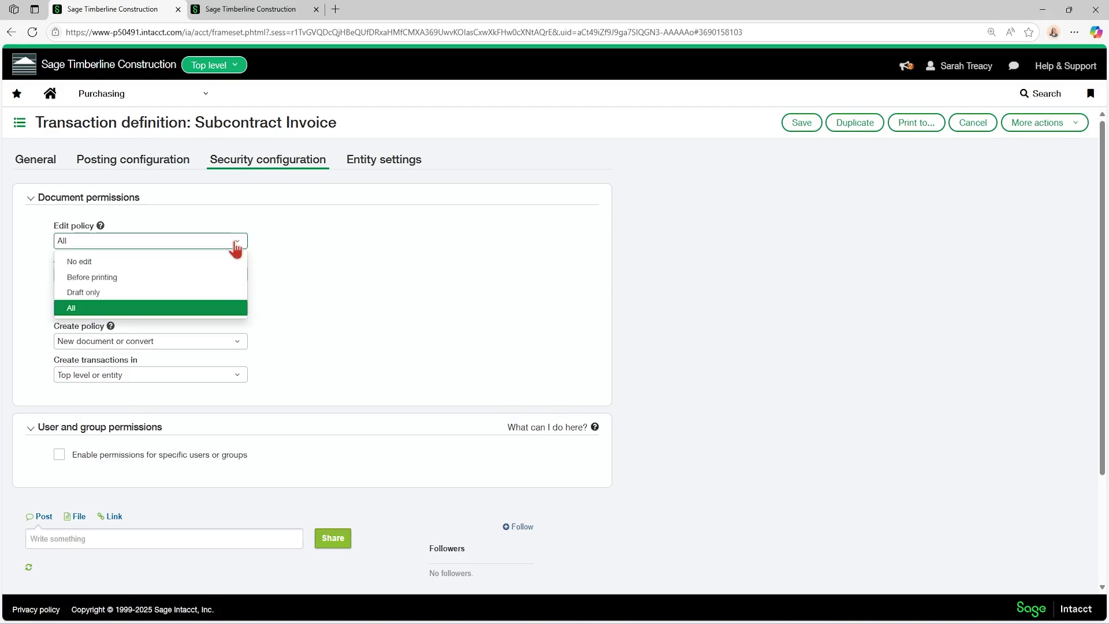
{"action": "left_click", "coordinate": [318, 251]}
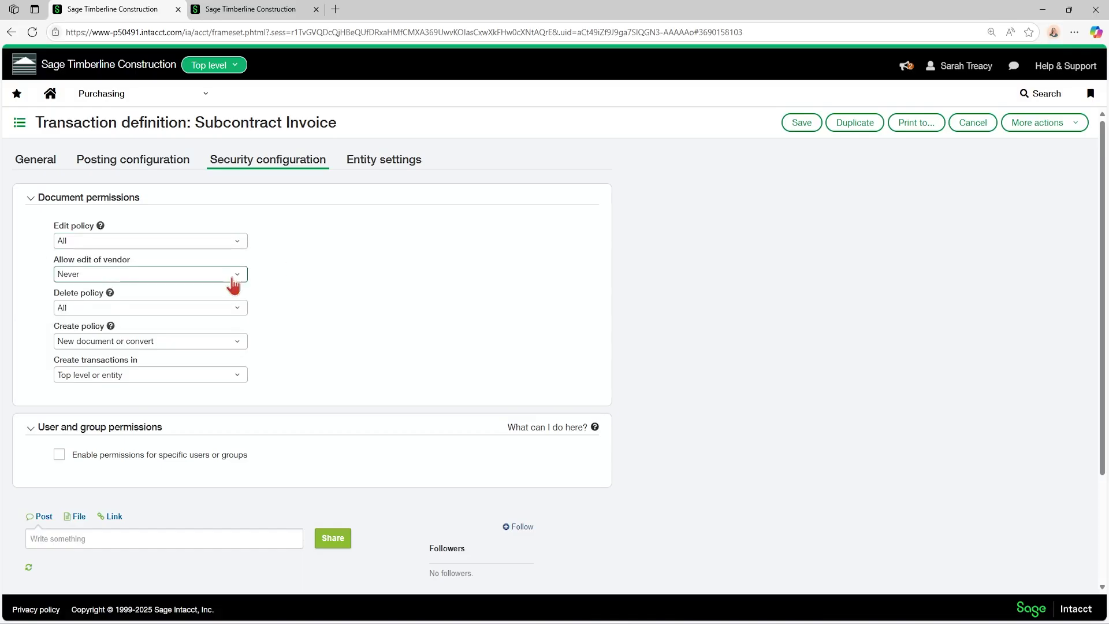
{"action": "left_click", "coordinate": [219, 316]}
{"action": "left_click", "coordinate": [357, 302]}
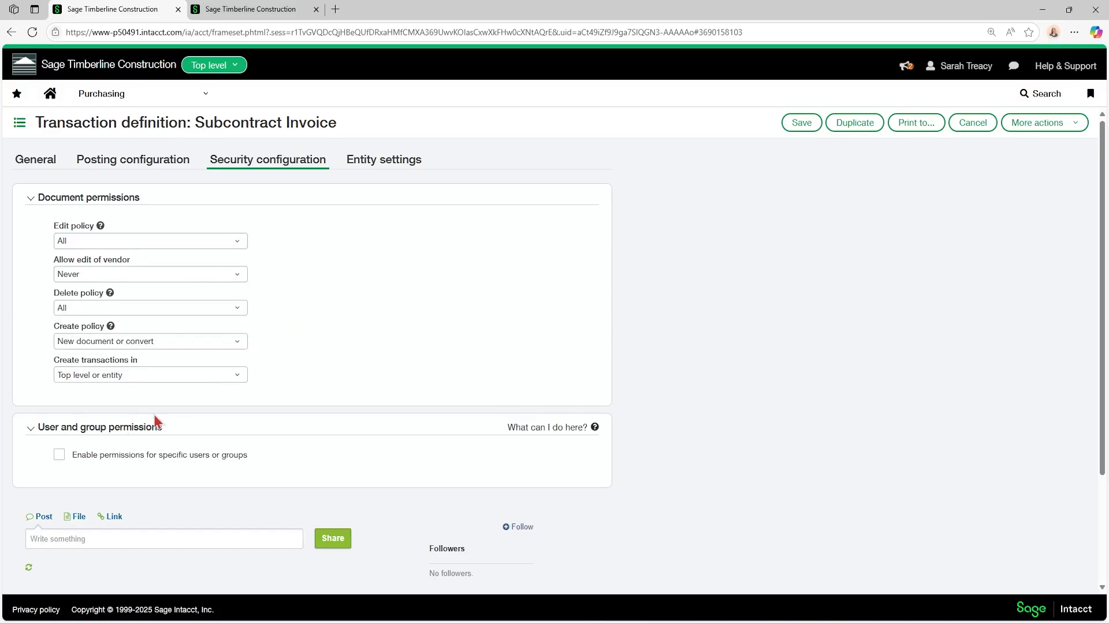
- Enable permissions for specific users or groups on the Subcontract Invoice definition and show the access rights list
{"action": "left_click", "coordinate": [58, 454]}
{"action": "scroll", "coordinate": [60, 455], "scroll_direction": "down", "scroll_amount": 1}
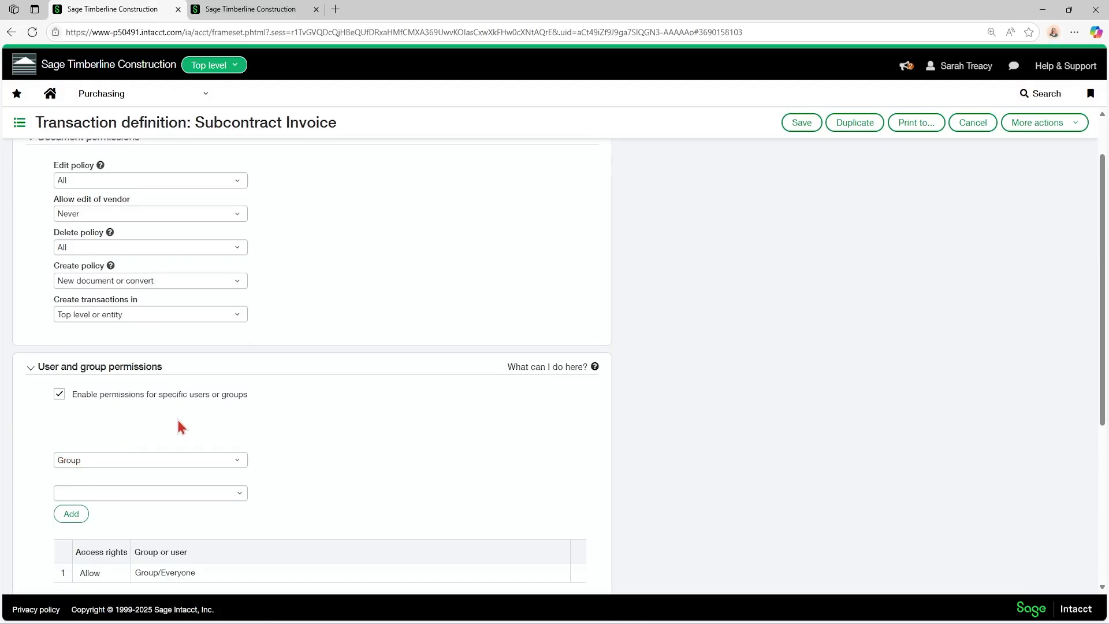
{"action": "scroll", "coordinate": [314, 364], "scroll_direction": "down", "scroll_amount": 2}
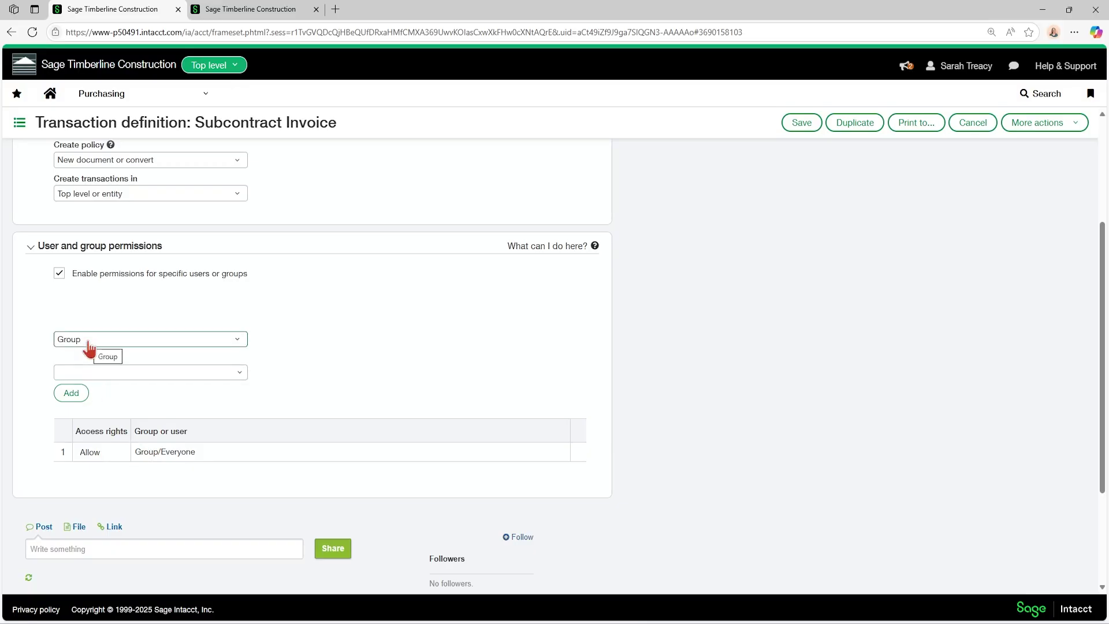
- Review the available options for where transactions are created and for the create policy in the Subcontract Invoice document permissions
{"action": "scroll", "coordinate": [88, 346], "scroll_direction": "up", "scroll_amount": 3}
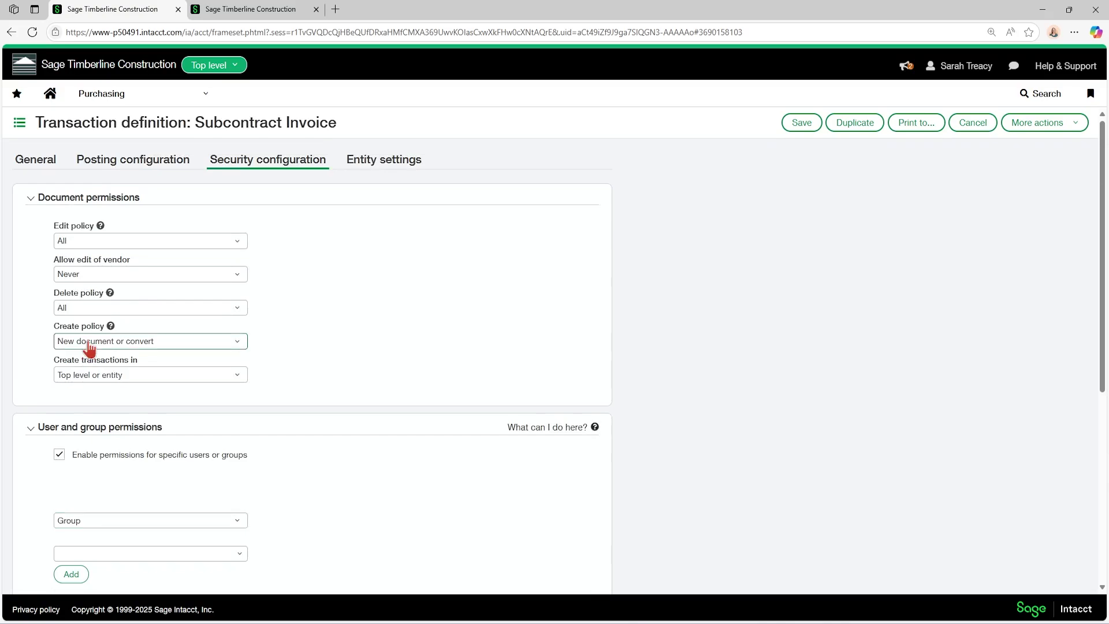
{"action": "left_click", "coordinate": [94, 375]}
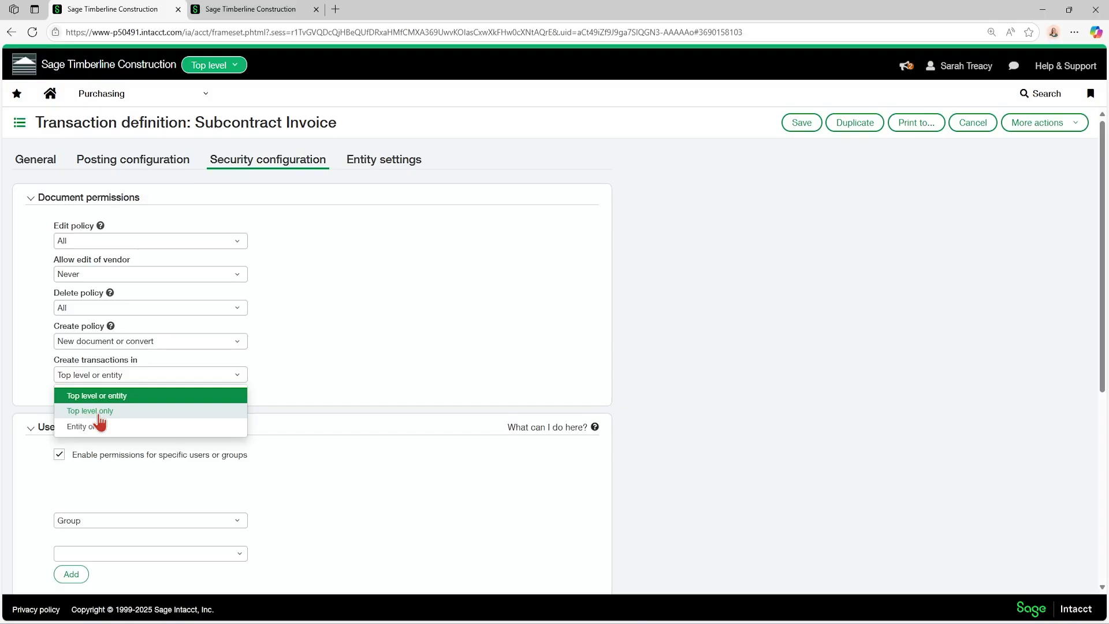
{"action": "left_click", "coordinate": [339, 373]}
{"action": "left_click", "coordinate": [82, 345]}
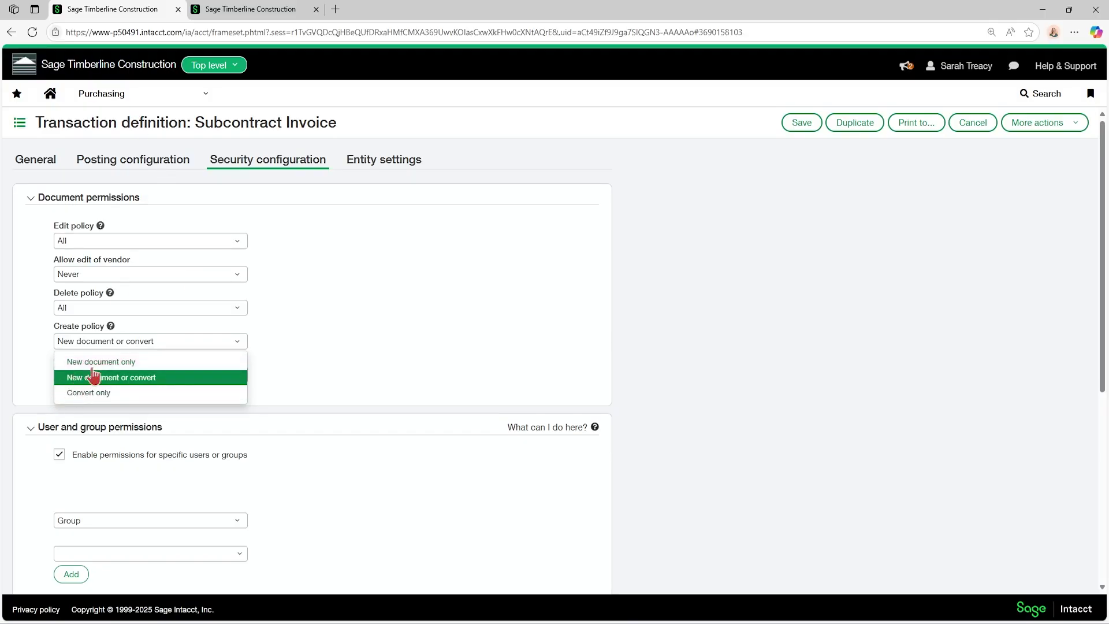
{"action": "left_click", "coordinate": [298, 284]}
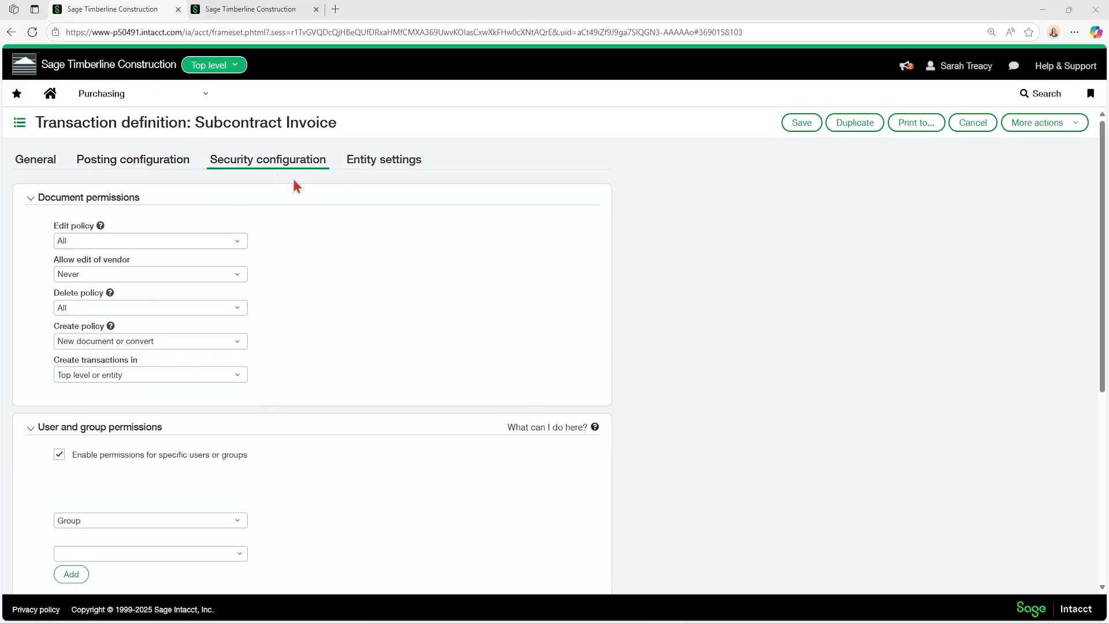
- Leave the Subcontract Invoice definition without saving and display workflows in the Purchasing transaction definitions list
{"action": "left_click", "coordinate": [975, 124]}
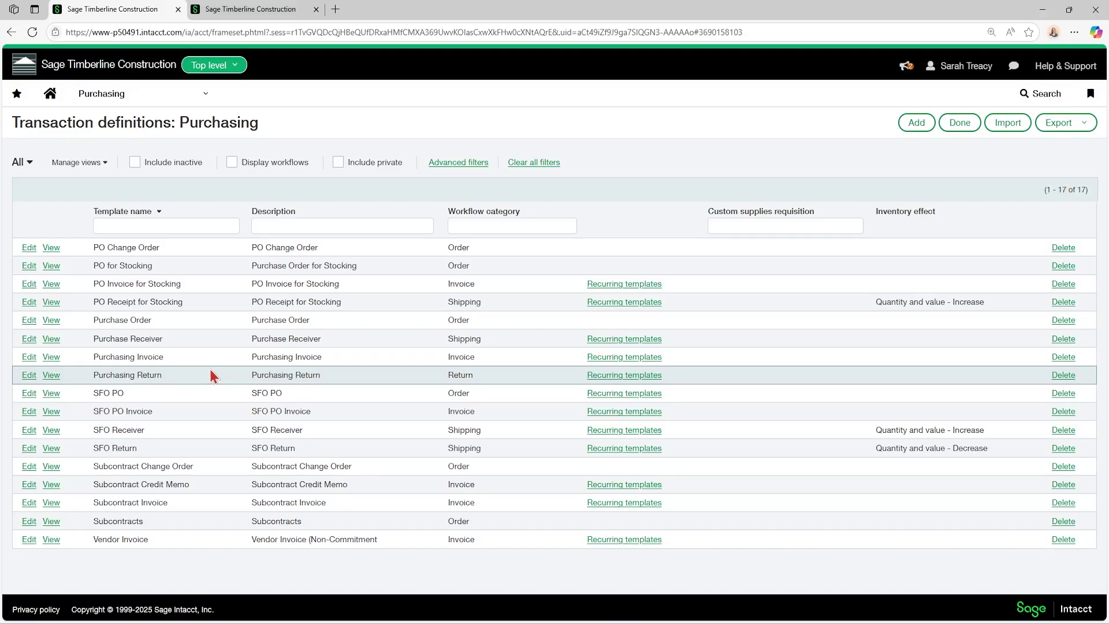
{"action": "left_click", "coordinate": [231, 162]}
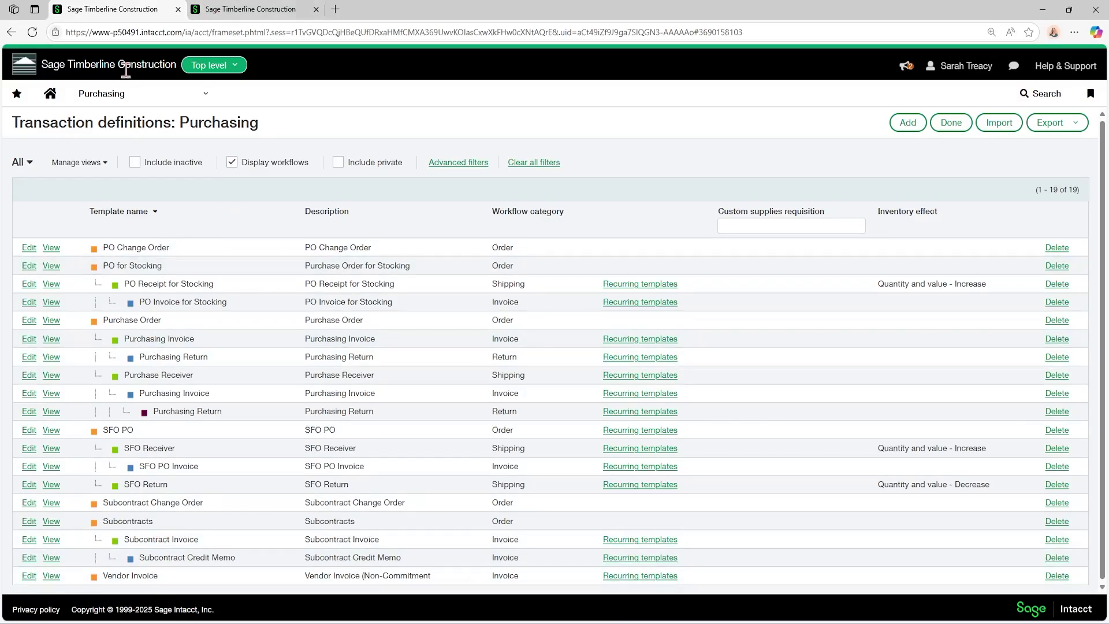
{"action": "left_click", "coordinate": [116, 94]}
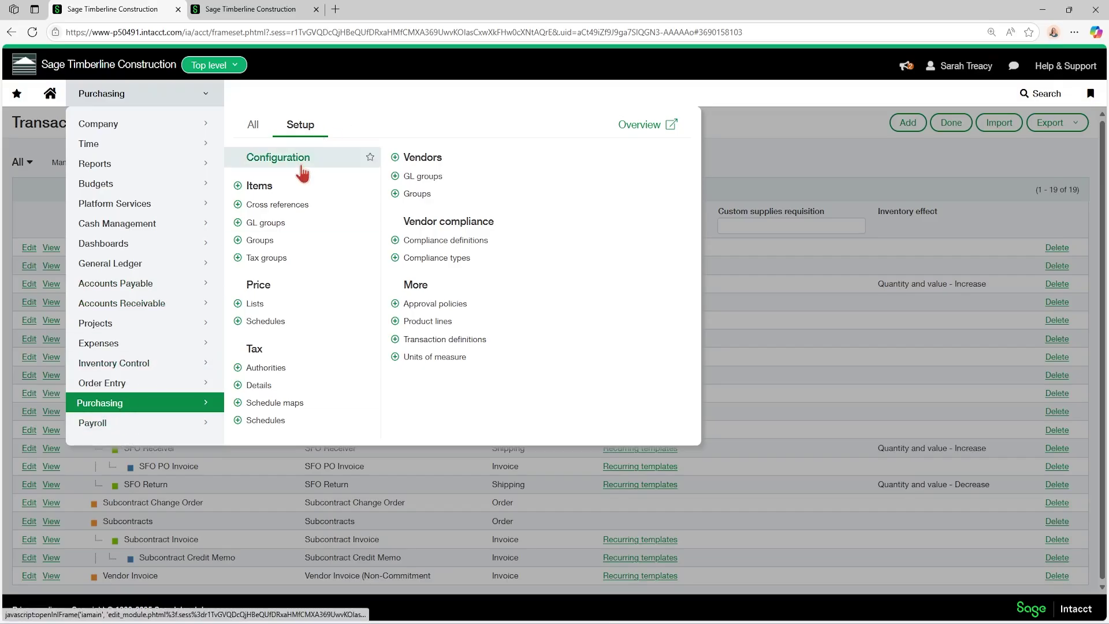
{"action": "left_click", "coordinate": [252, 126]}
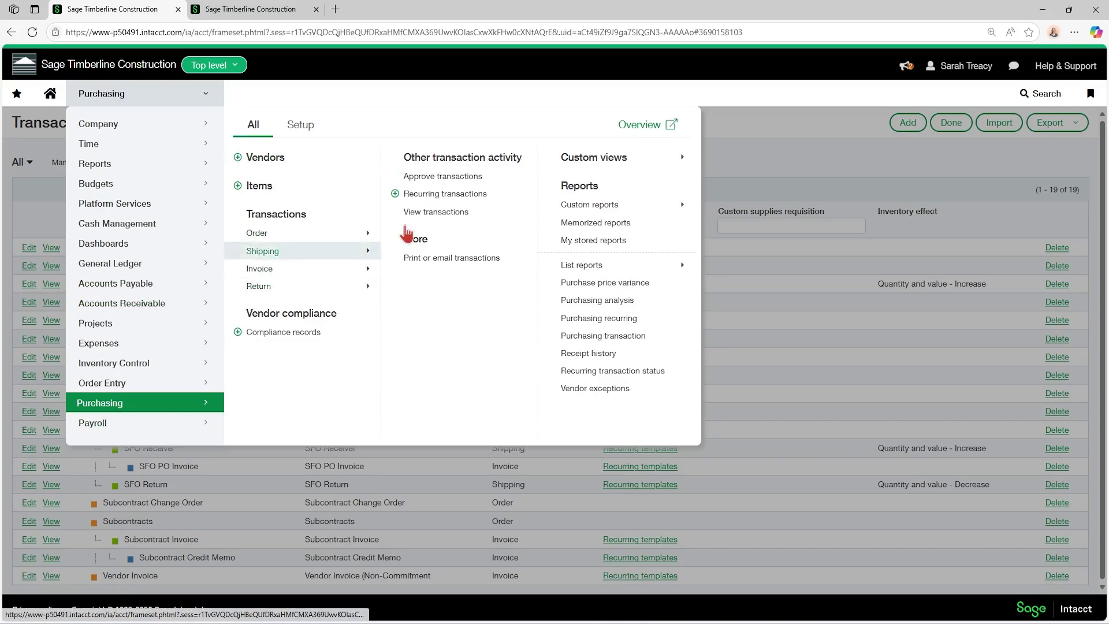
{"action": "left_click", "coordinate": [776, 154]}
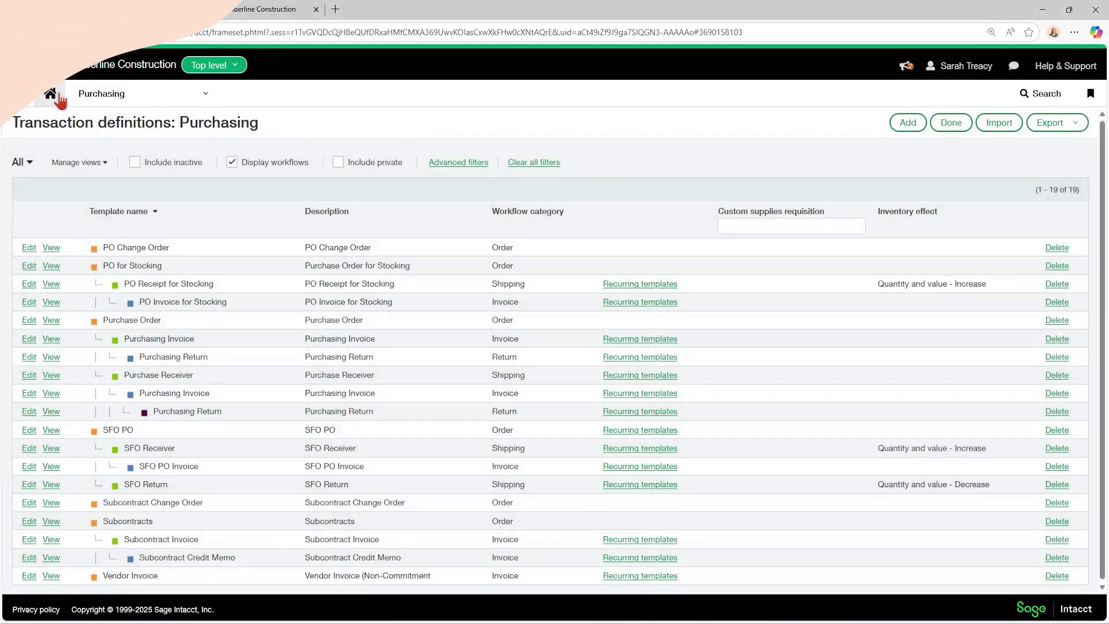